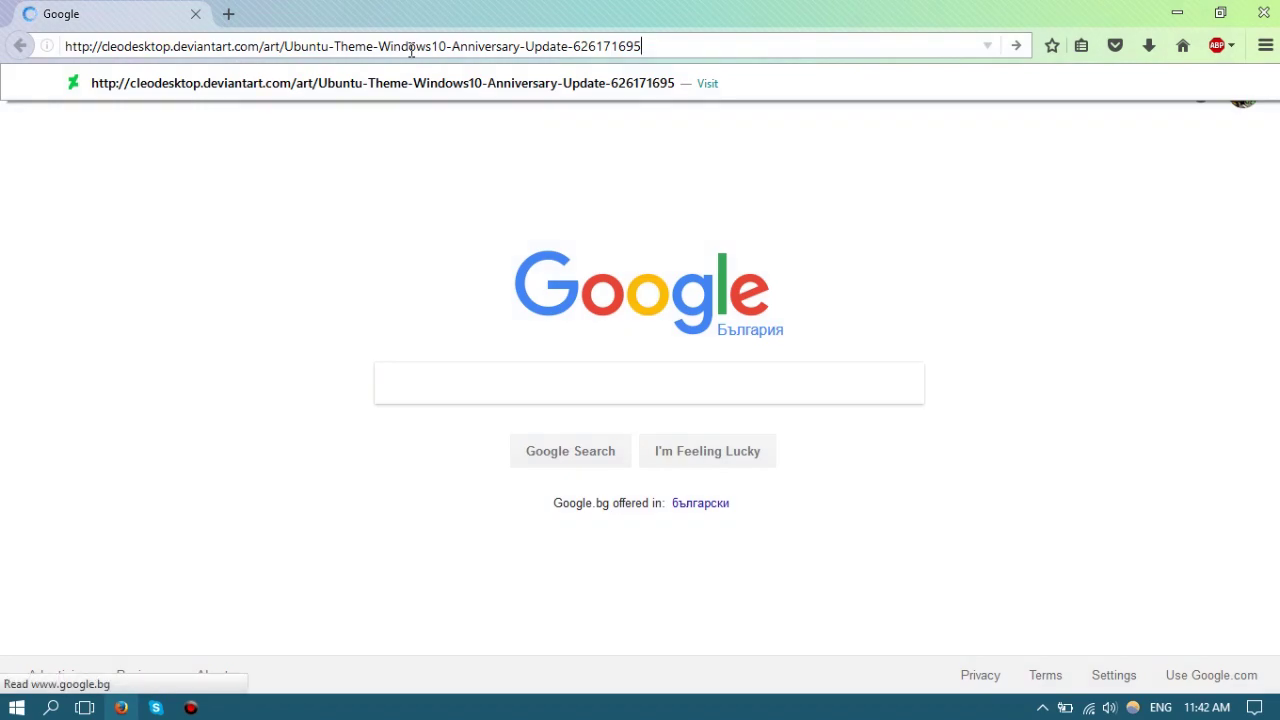
Load the DeviantArt Ubuntu Theme page and scroll its versions and install notes to DOWNLOAD FREE
key(Return)
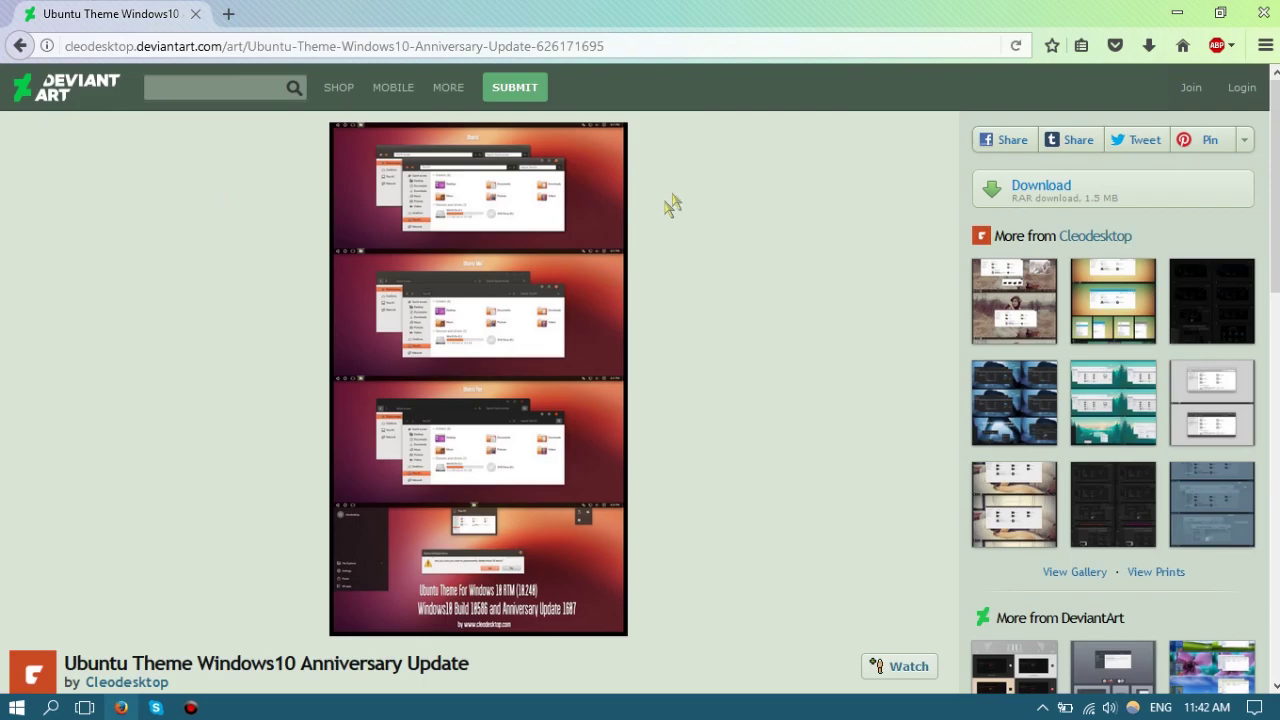
scroll(665, 212, down, 5)
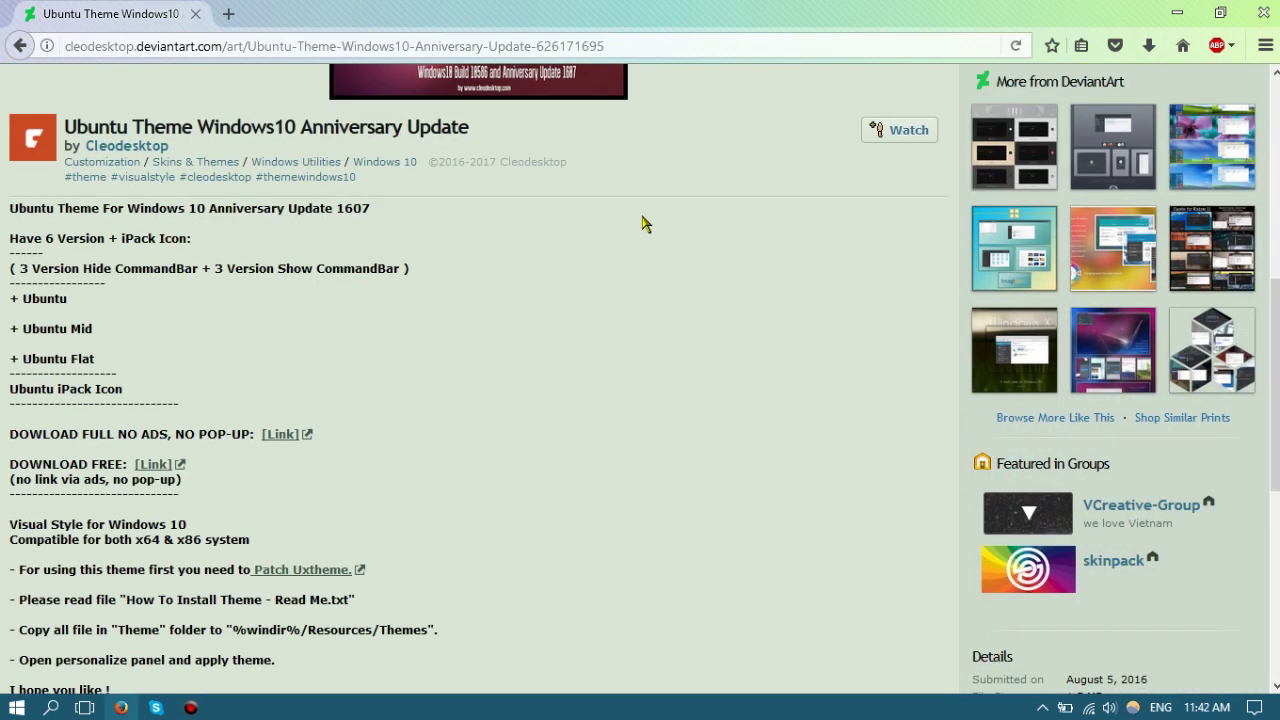
scroll(642, 222, up, 2)
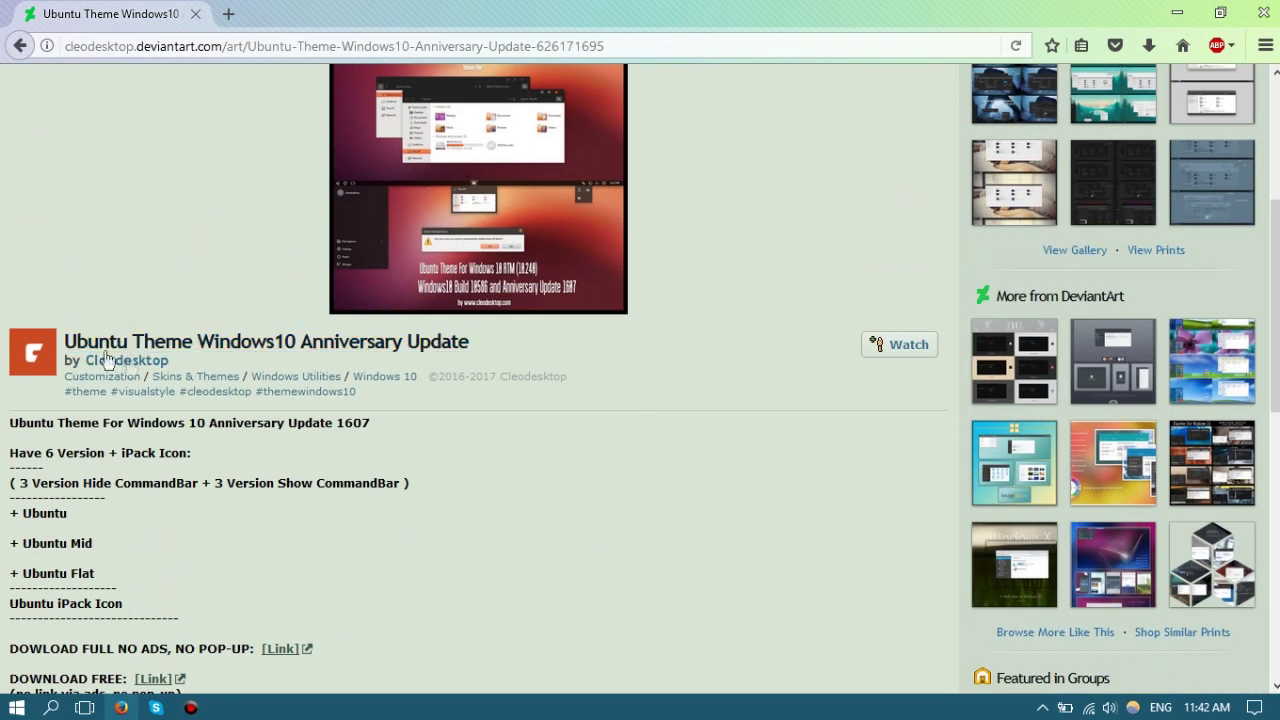
scroll(75, 392, down, 2)
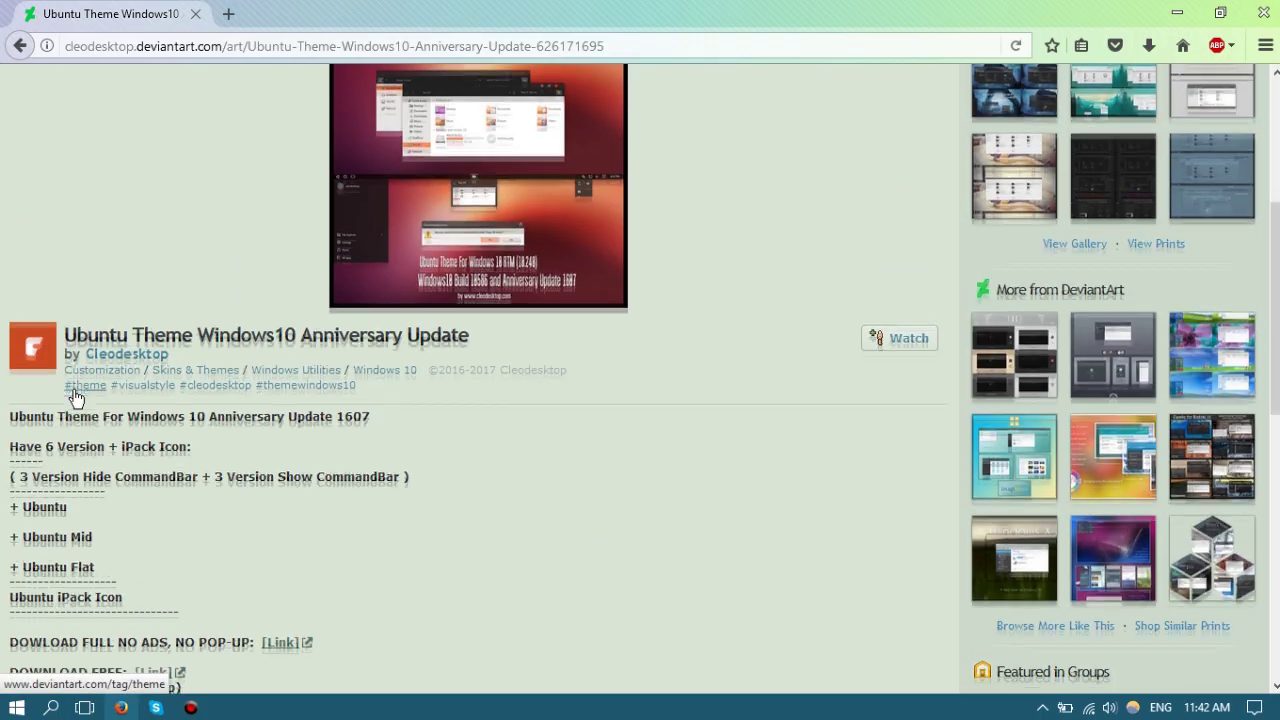
scroll(137, 380, up, 2)
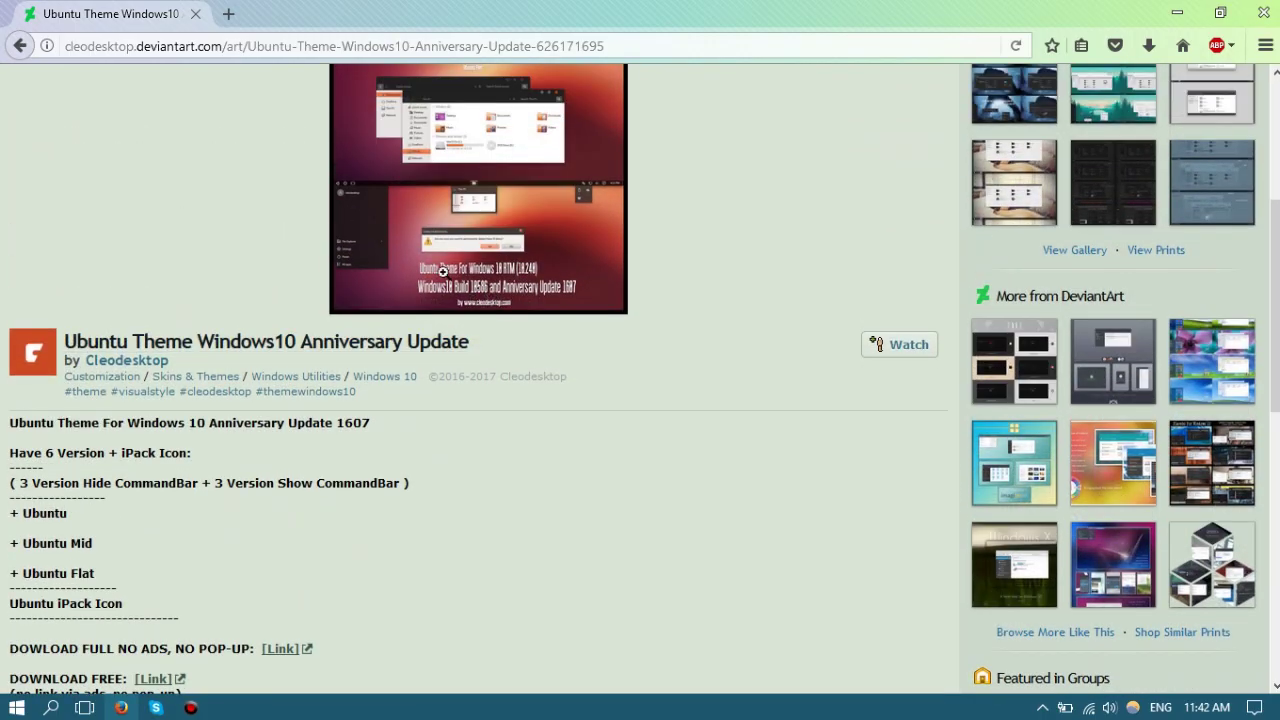
scroll(443, 271, up, 2)
scroll(325, 341, down, 3)
scroll(320, 344, down, 4)
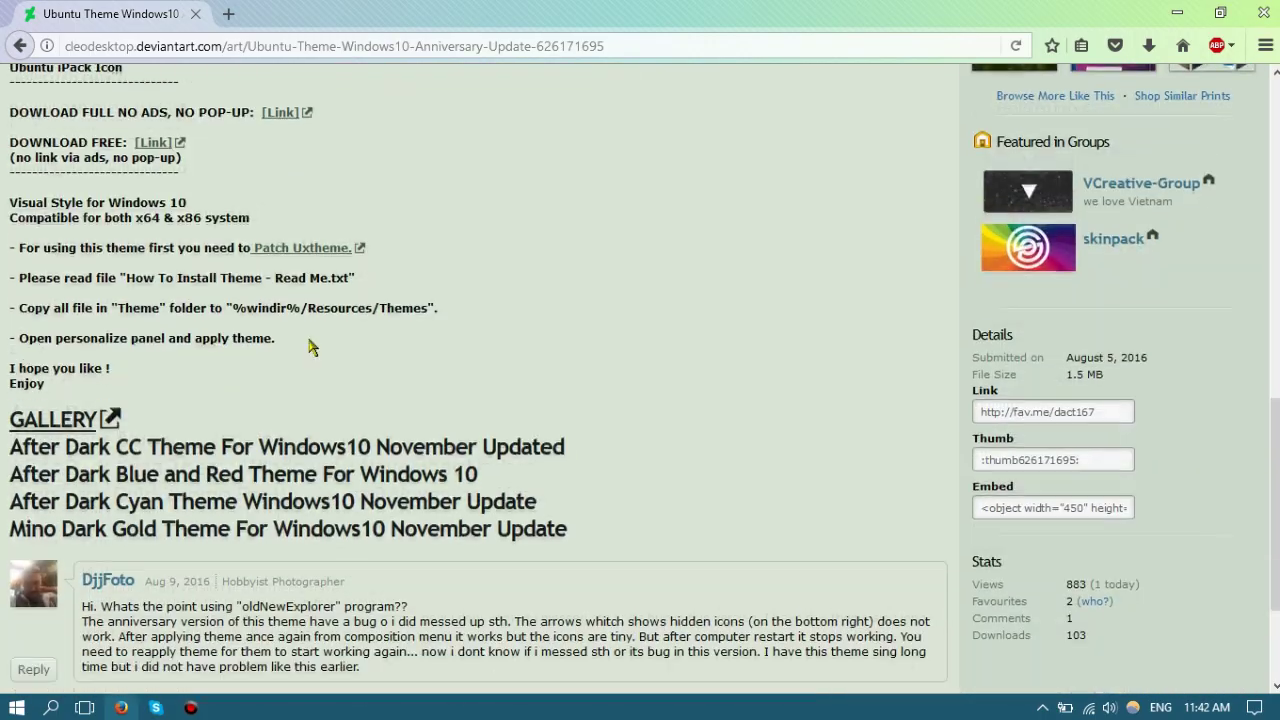
scroll(250, 328, down, 2)
scroll(250, 325, up, 2)
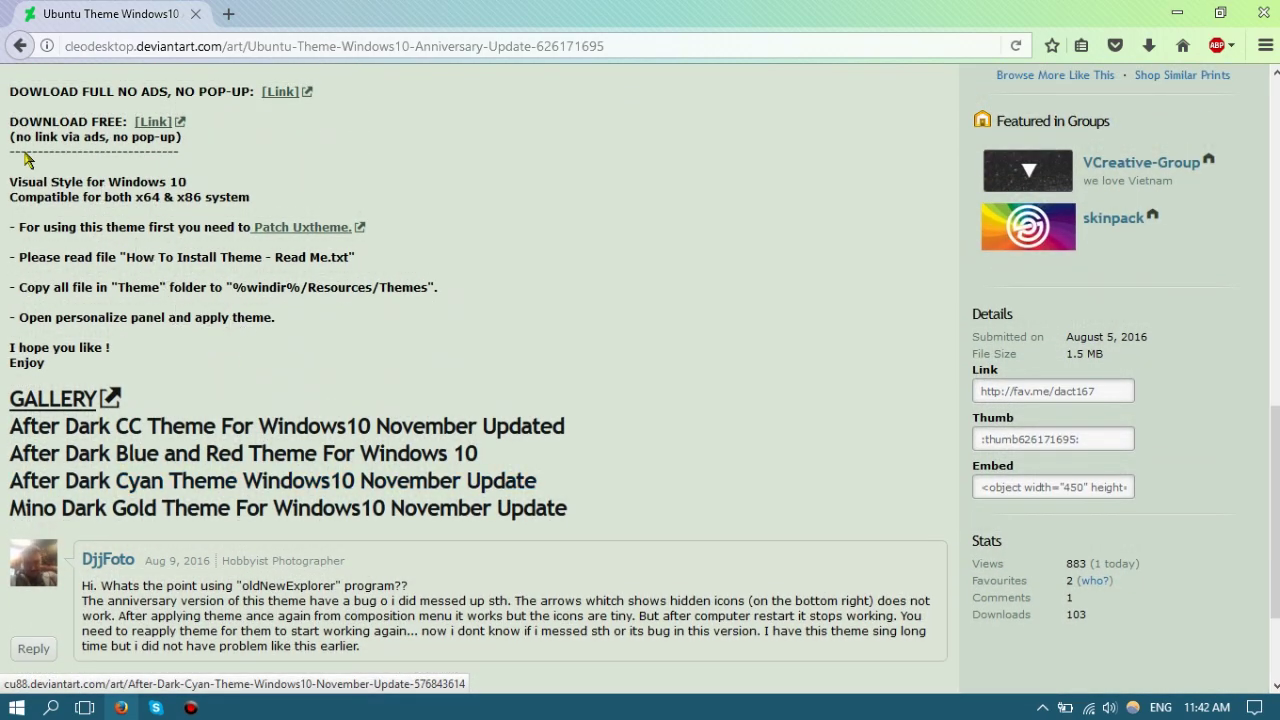
scroll(44, 133, up, 2)
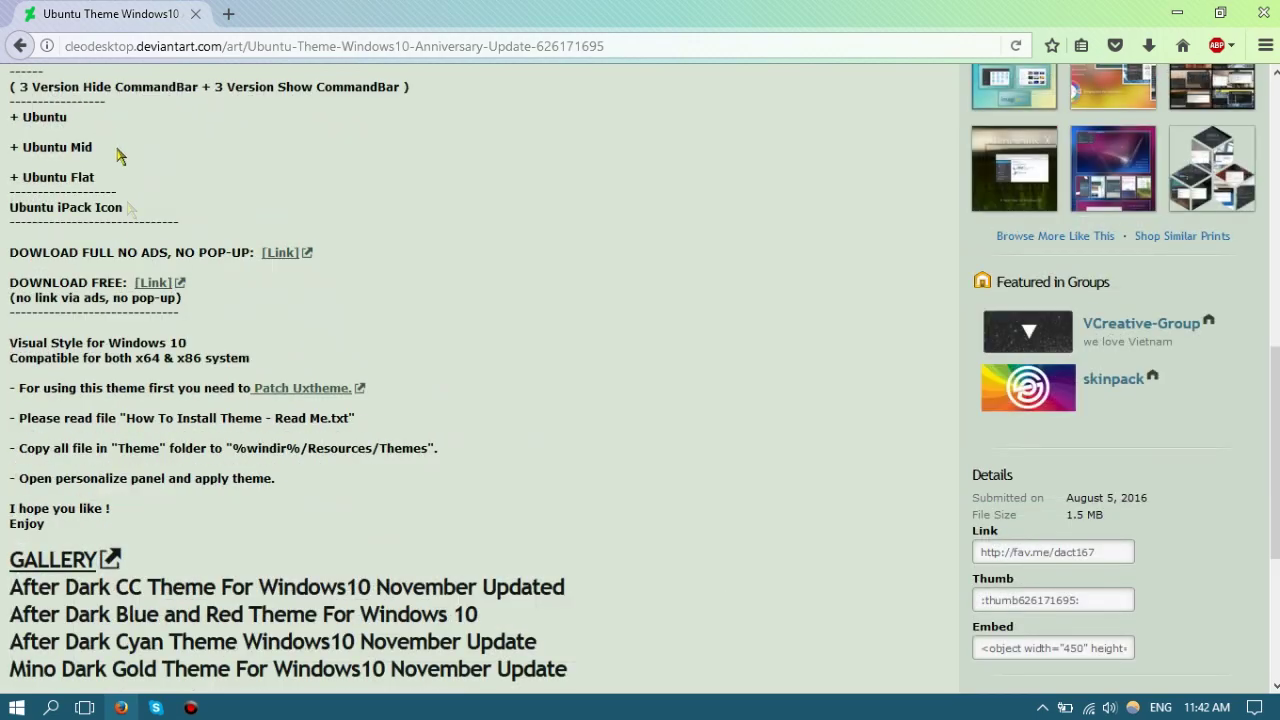
Follow DOWNLOAD FREE to the Cleodesktop post and scroll down to its Download Free button
click(155, 285)
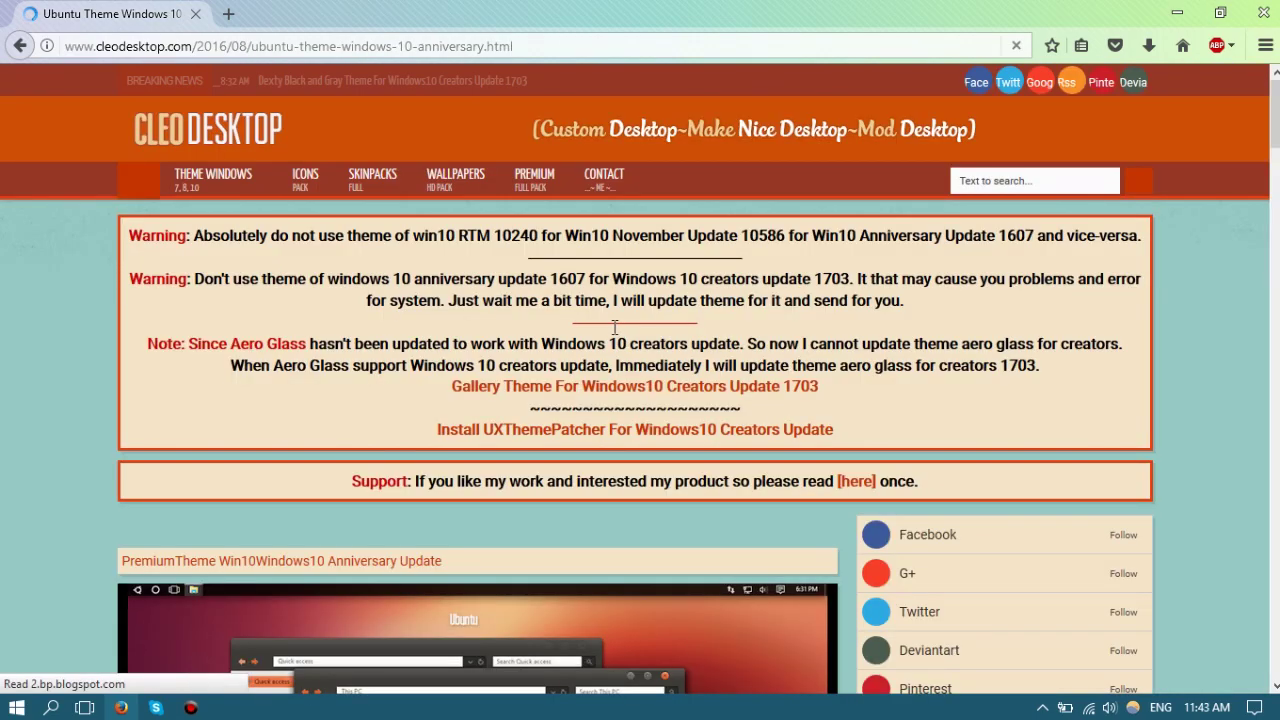
scroll(612, 322, down, 3)
scroll(606, 319, down, 6)
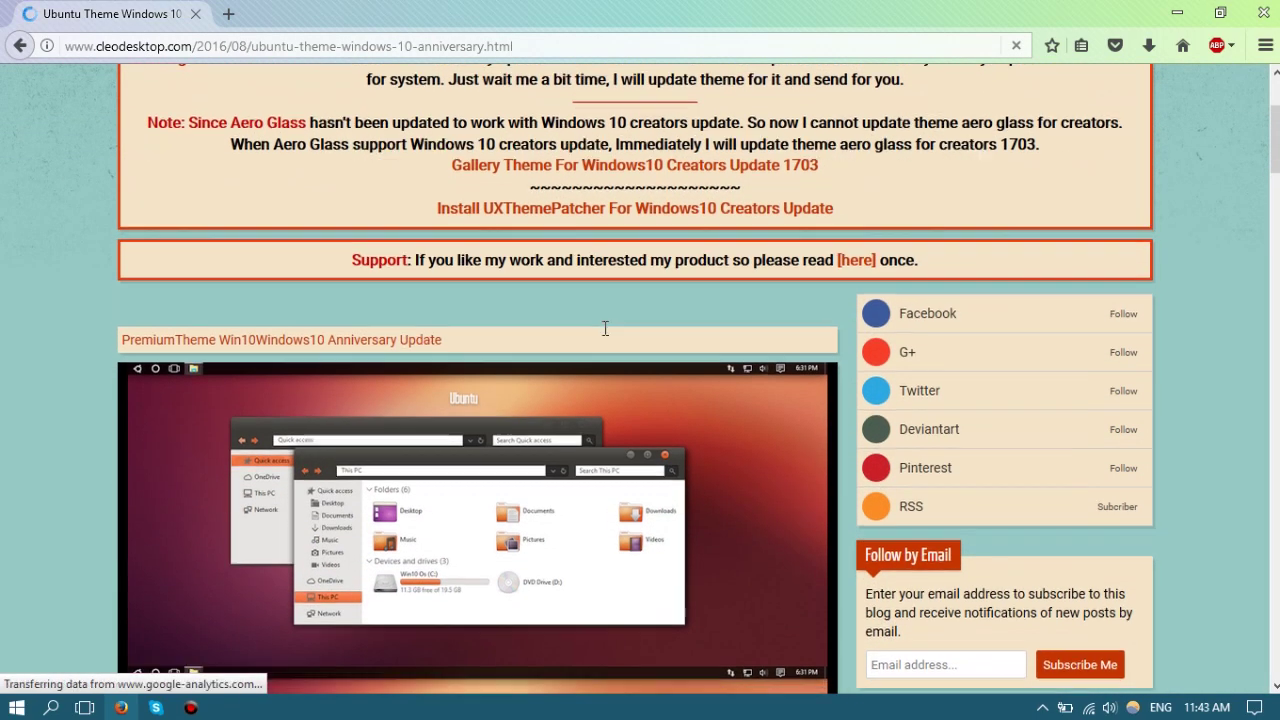
scroll(578, 350, down, 7)
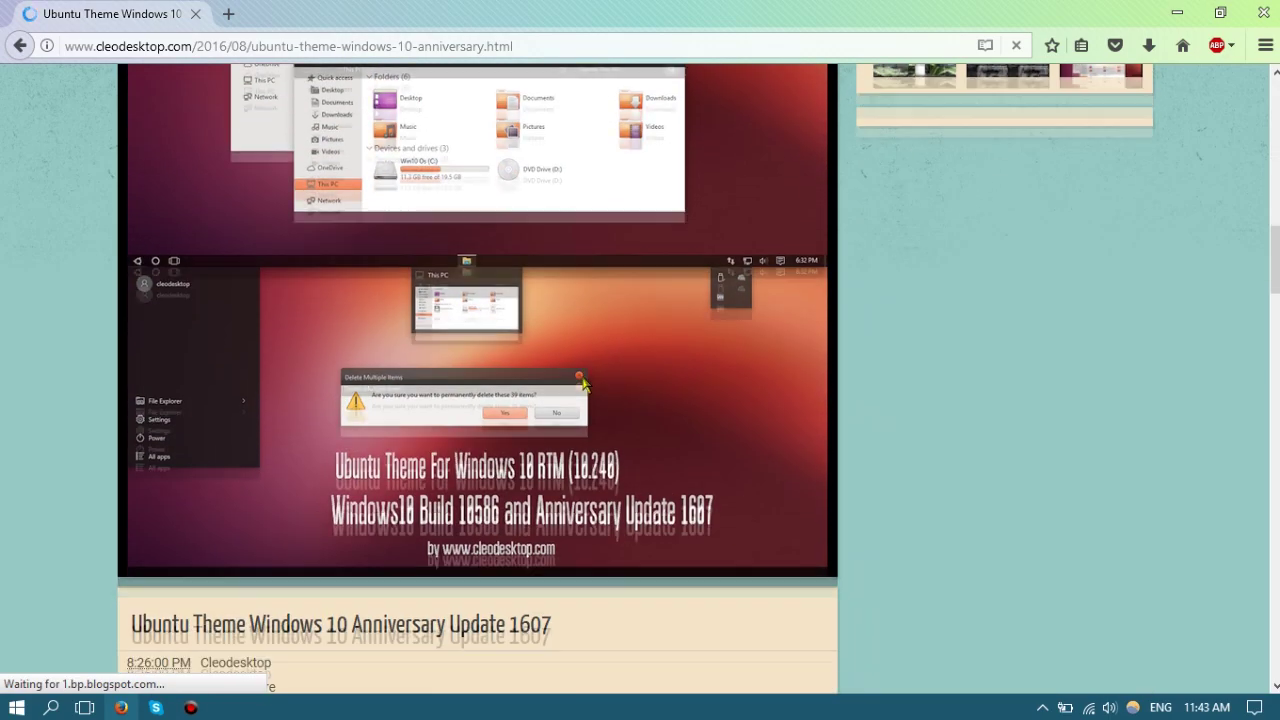
scroll(586, 382, down, 3)
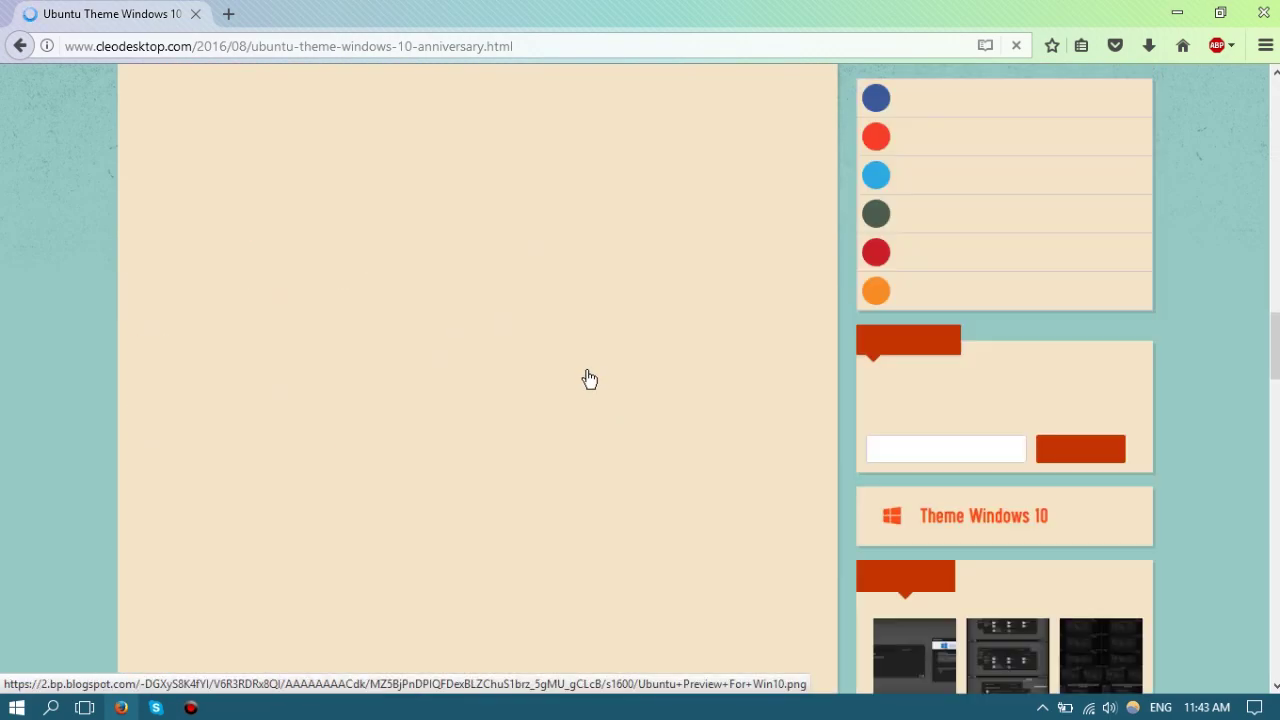
scroll(590, 377, down, 8)
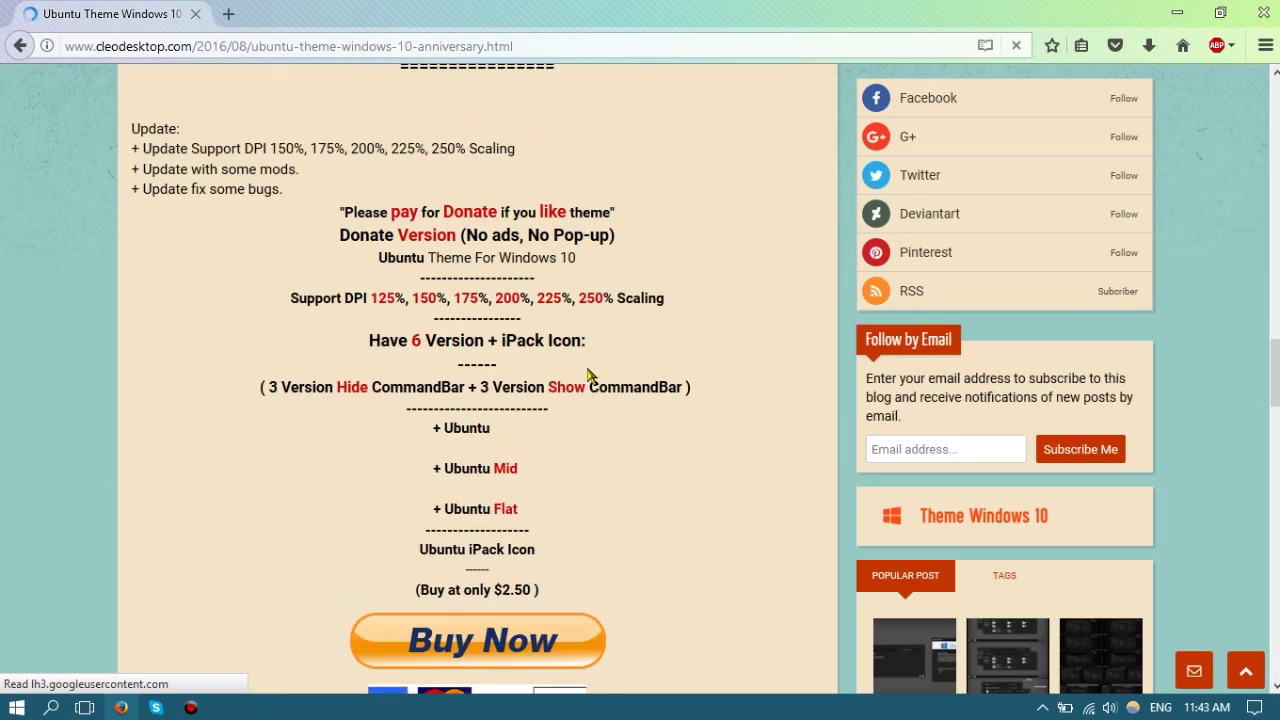
scroll(590, 375, up, 1)
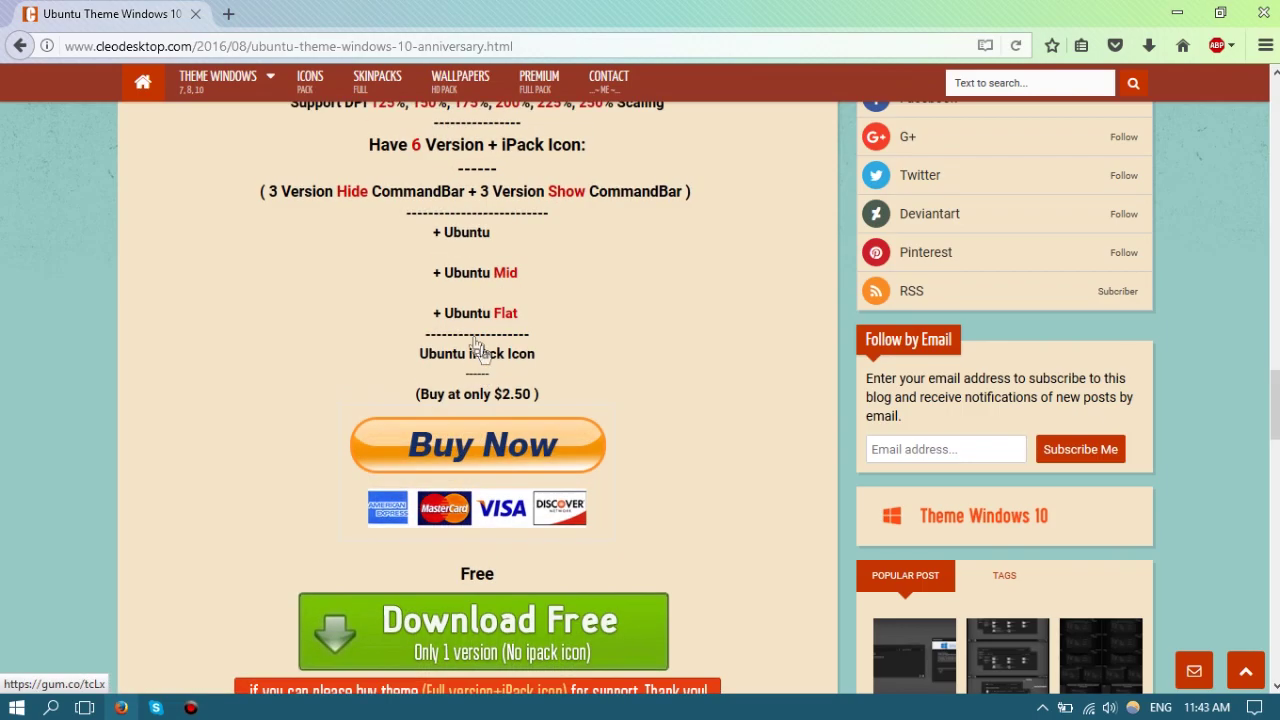
scroll(478, 348, up, 2)
scroll(425, 292, down, 4)
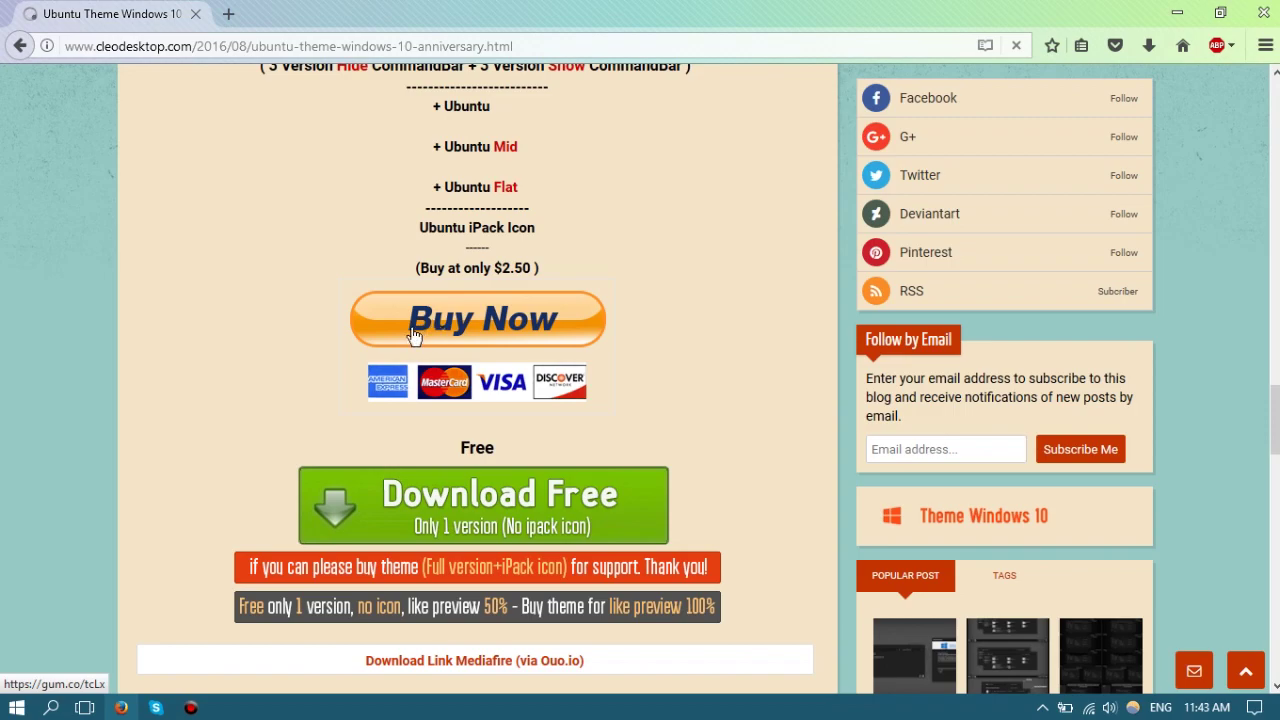
scroll(415, 338, down, 1)
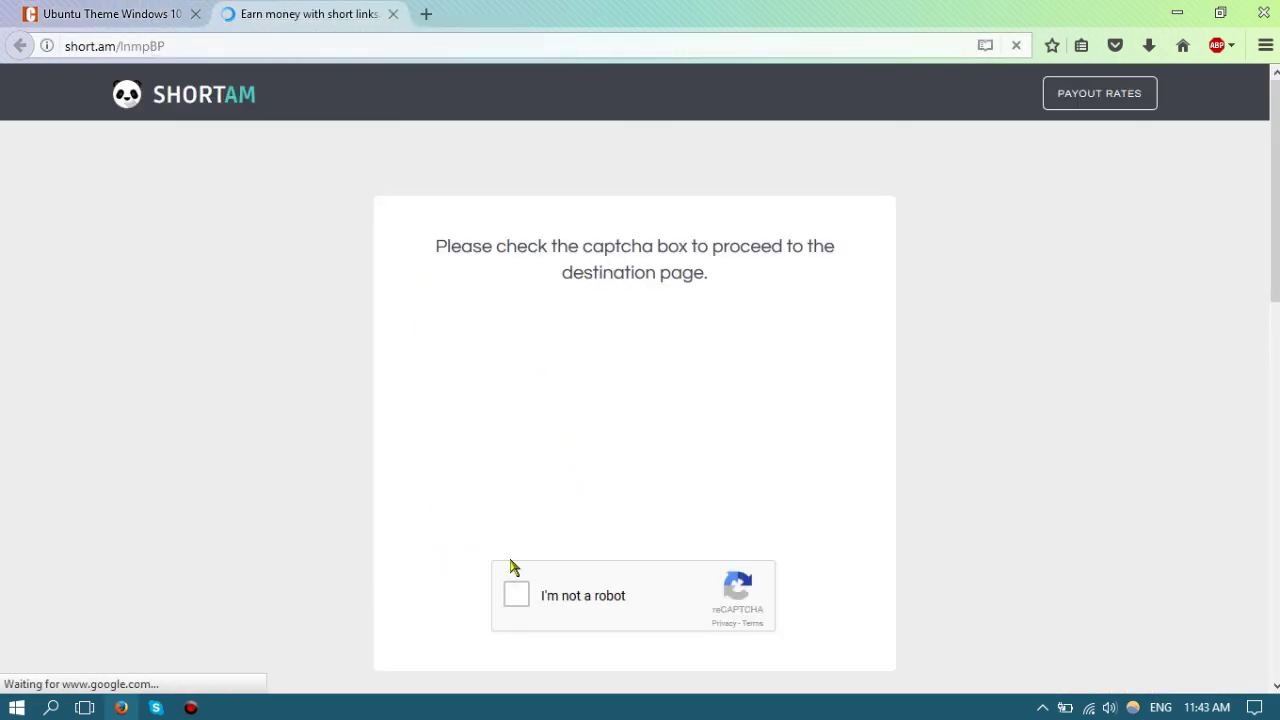
Pass the Short.am reCAPTCHA and continue through to the Userscloud download page
click(515, 596)
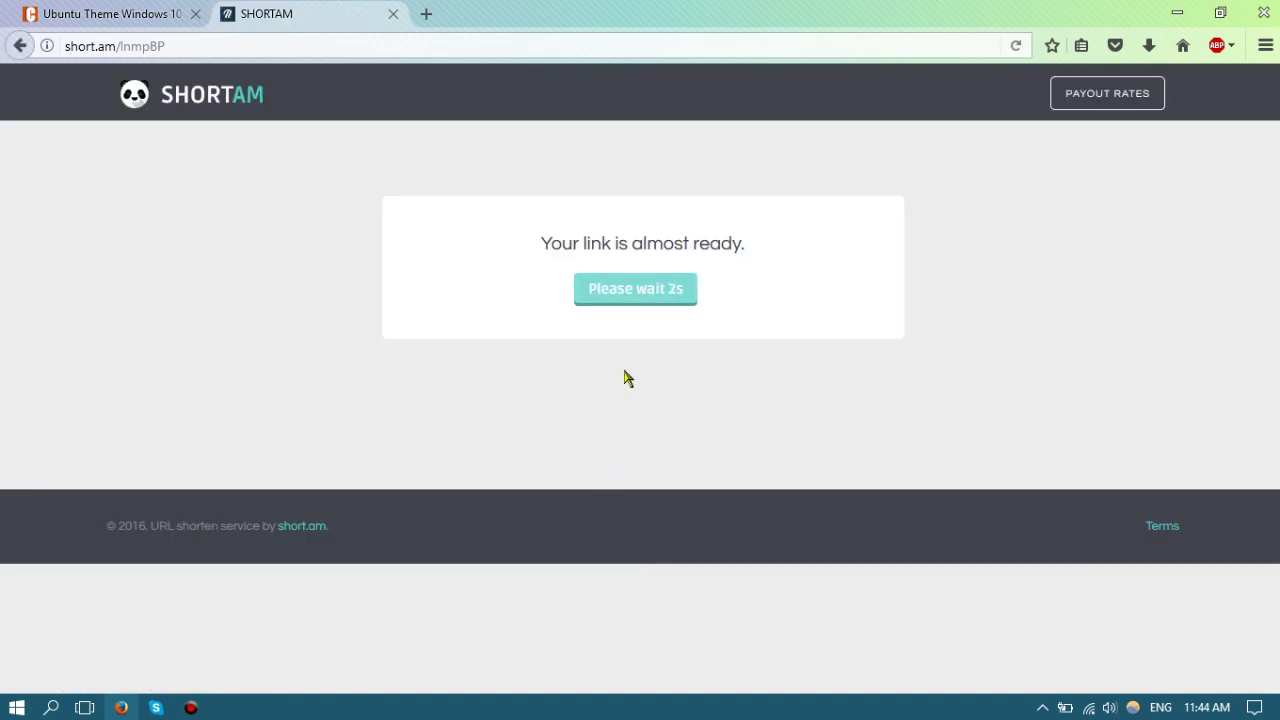
click(623, 294)
click(591, 14)
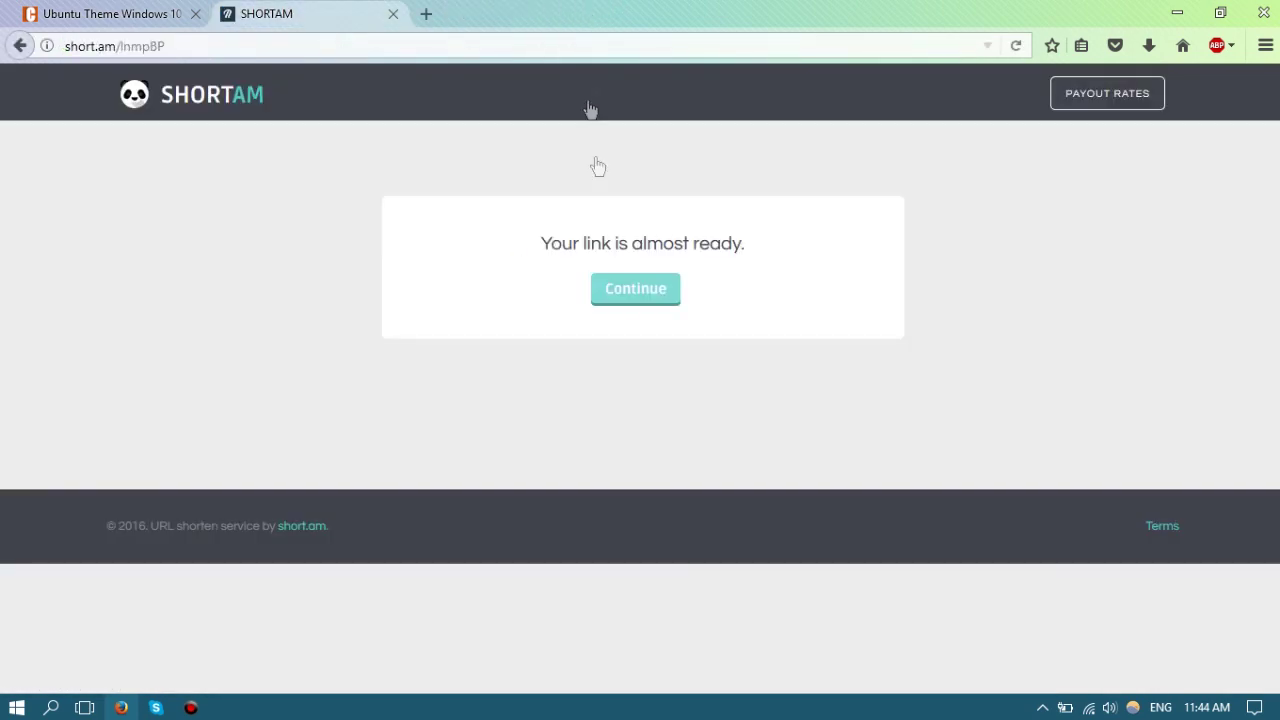
click(620, 297)
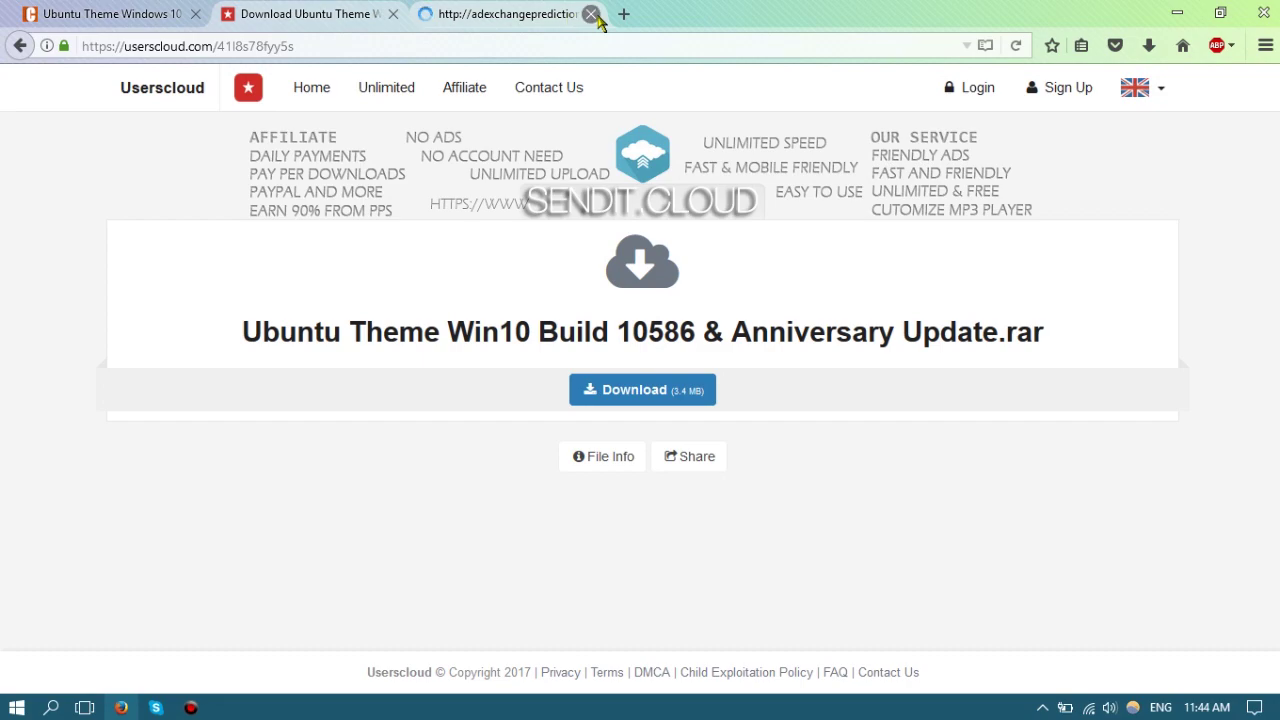
Download the Ubuntu Theme .rar, dismissing ad popups, and show it in Firefox's downloads list
click(591, 14)
click(638, 392)
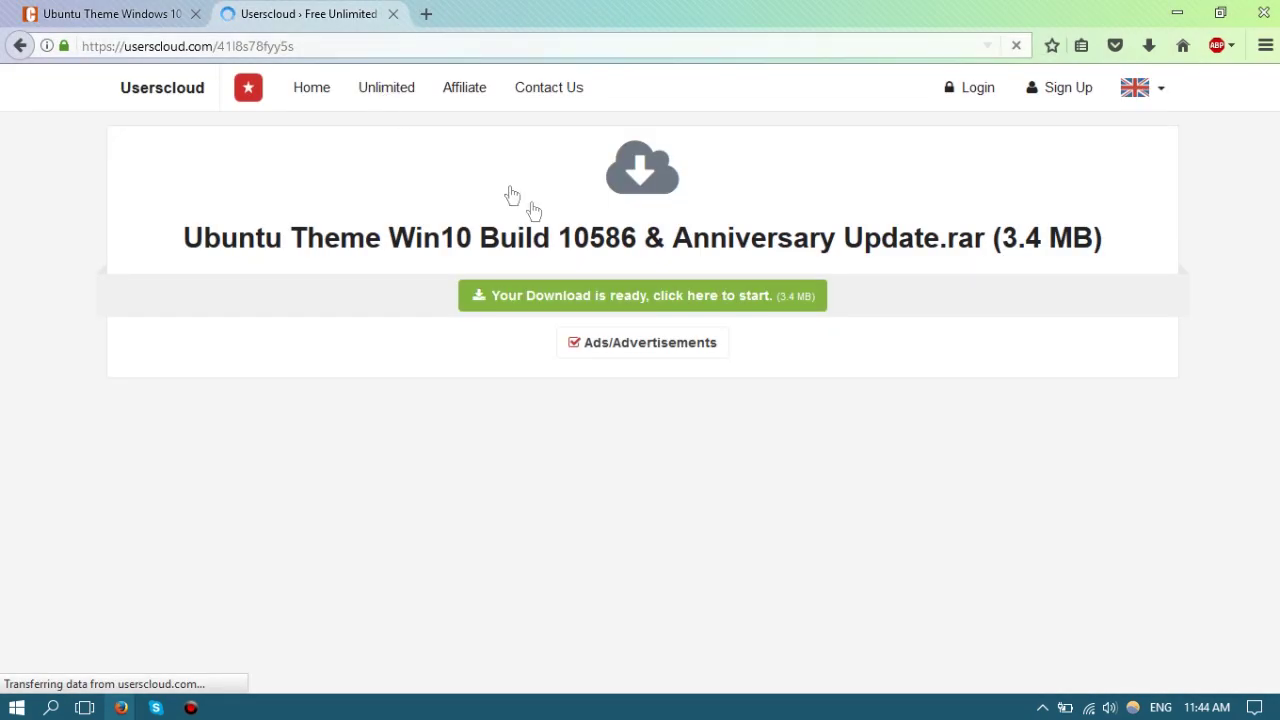
click(592, 305)
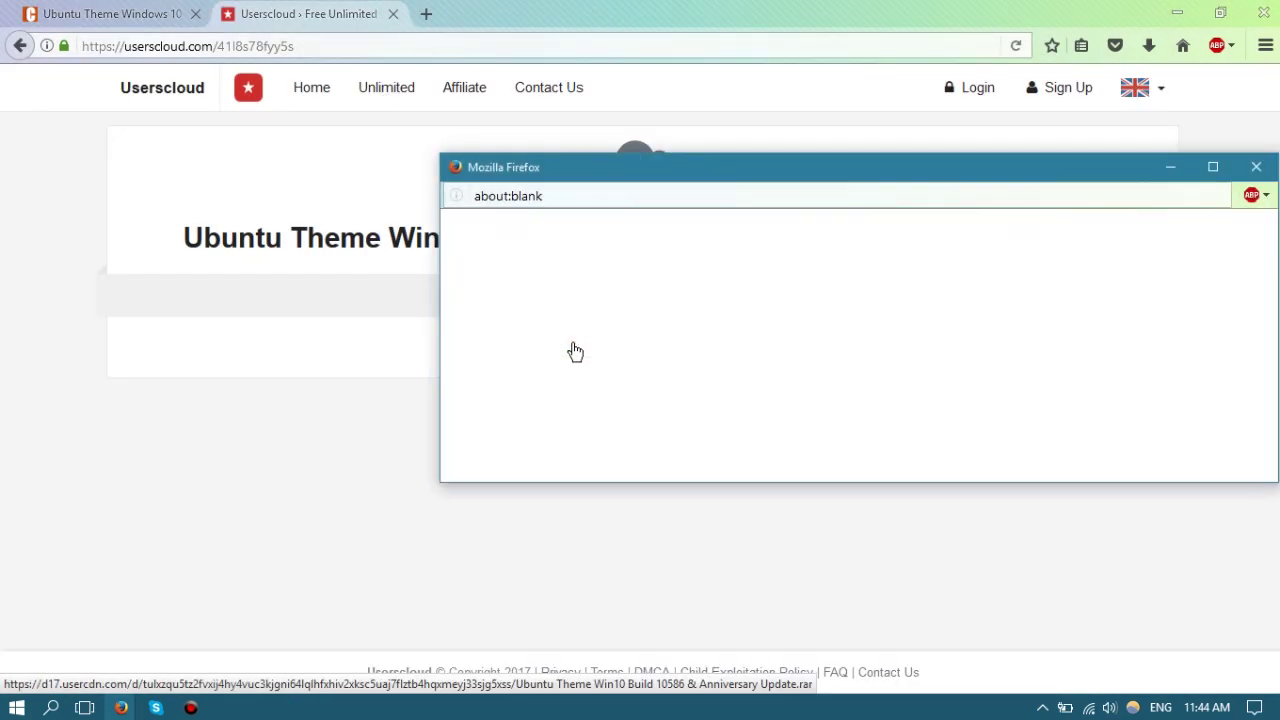
click(1260, 168)
click(486, 380)
key(Return)
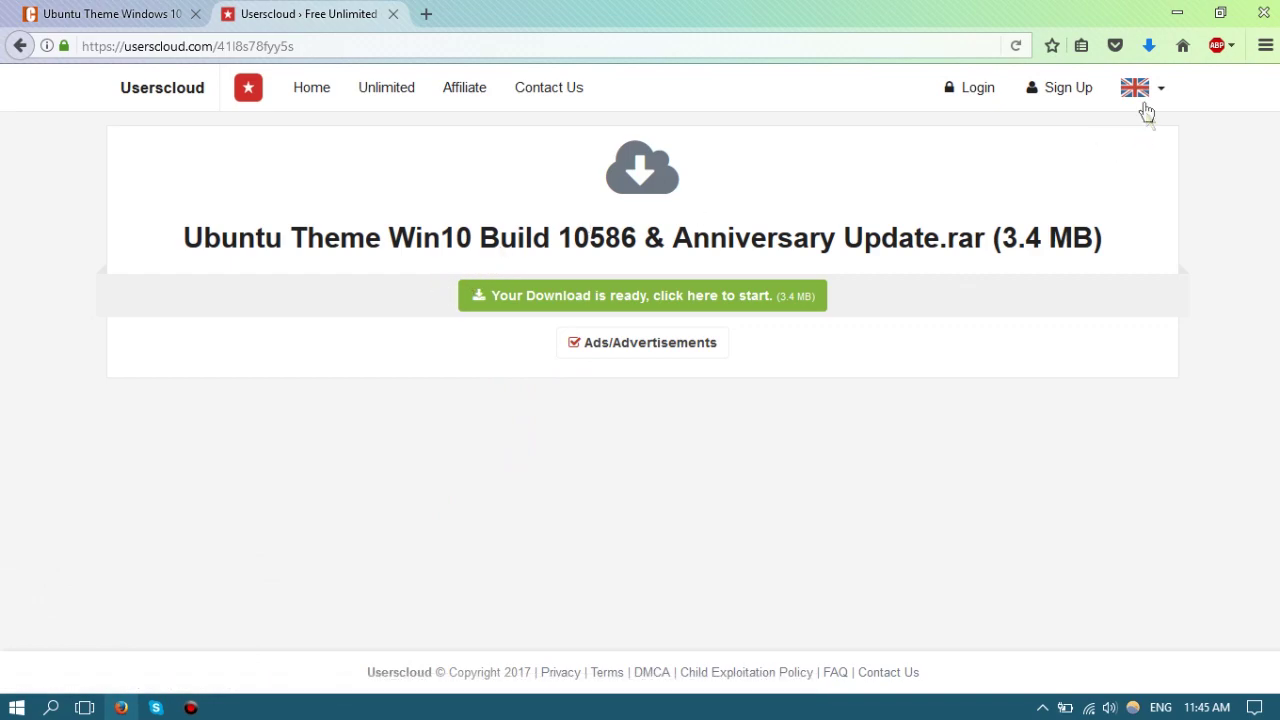
click(1148, 48)
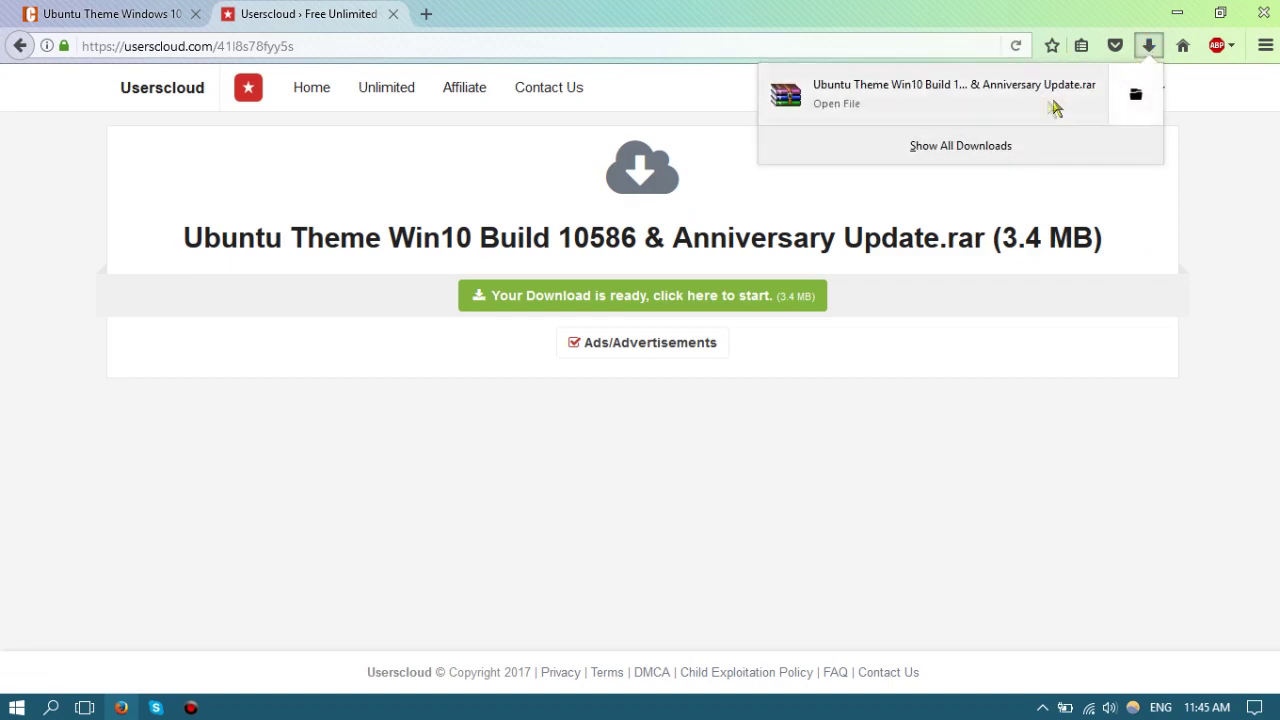
Drag the downloaded Ubuntu theme .rar from Firefox's Library onto the desktop
click(961, 150)
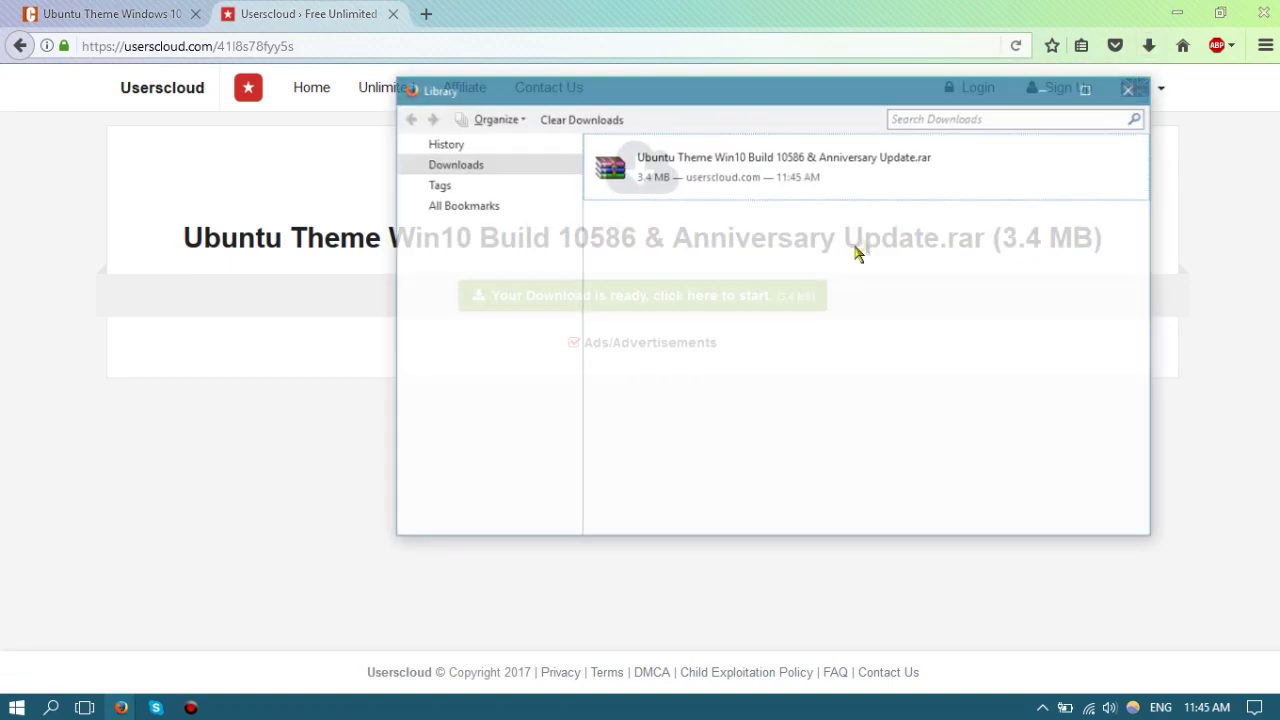
drag(827, 105, 814, 131)
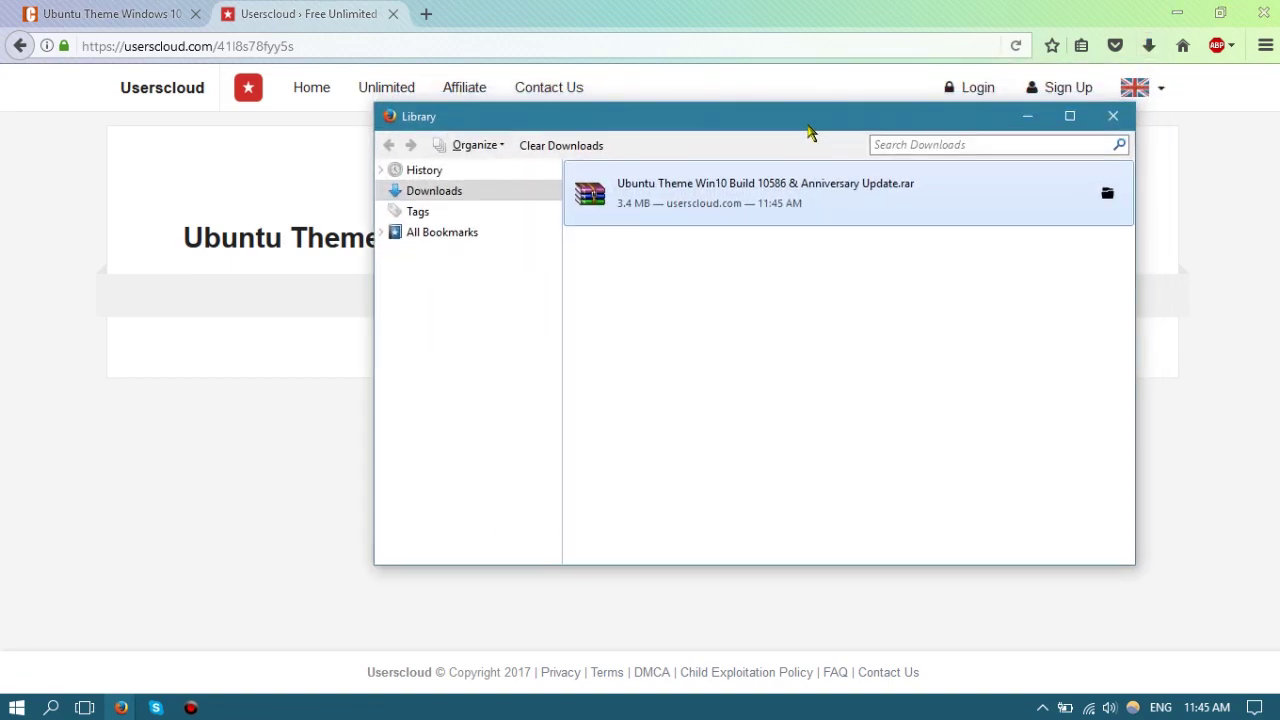
click(1176, 13)
drag(794, 189, 310, 250)
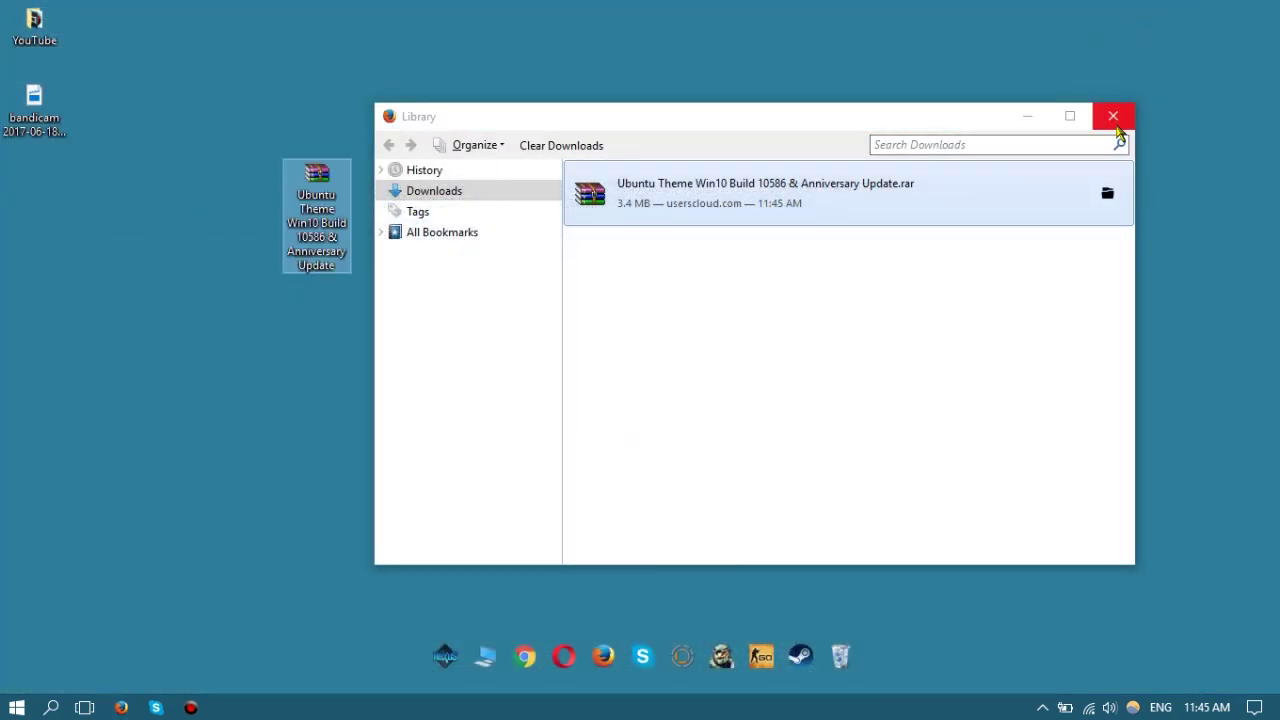
click(1113, 116)
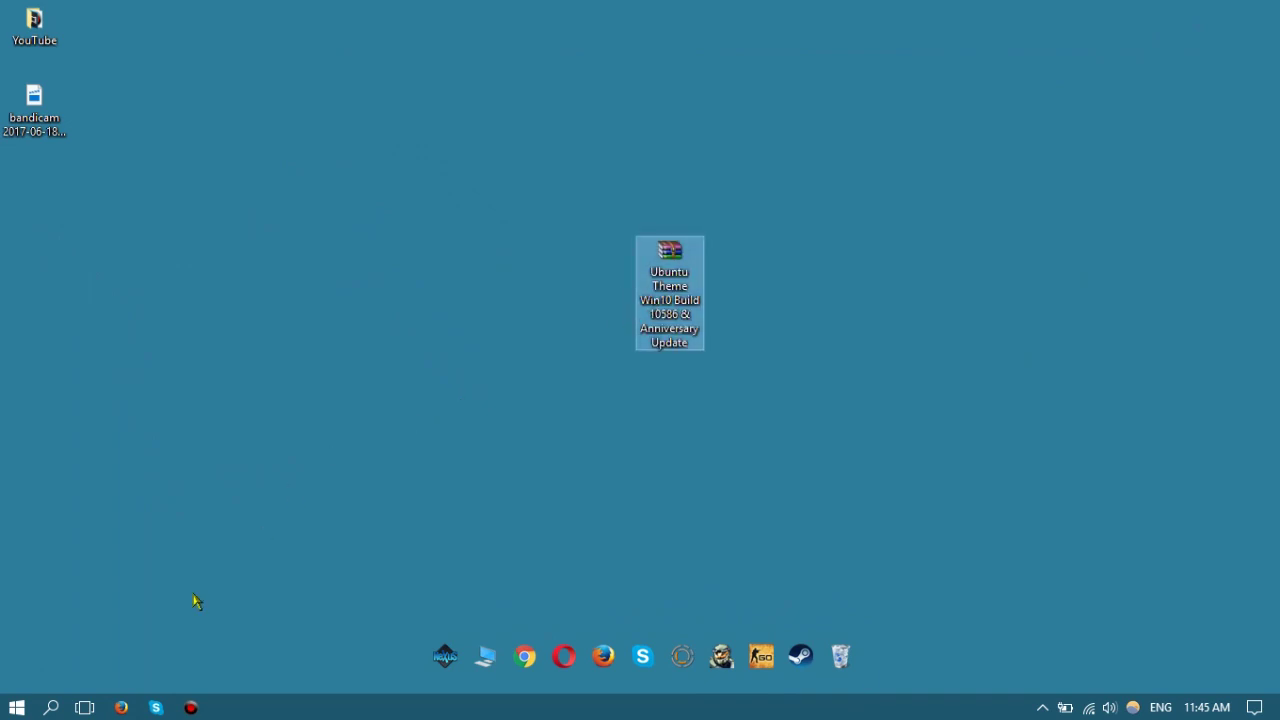
Close Firefox and extract the archive into its own Ubuntu Theme Win10 folder beside it
click(121, 707)
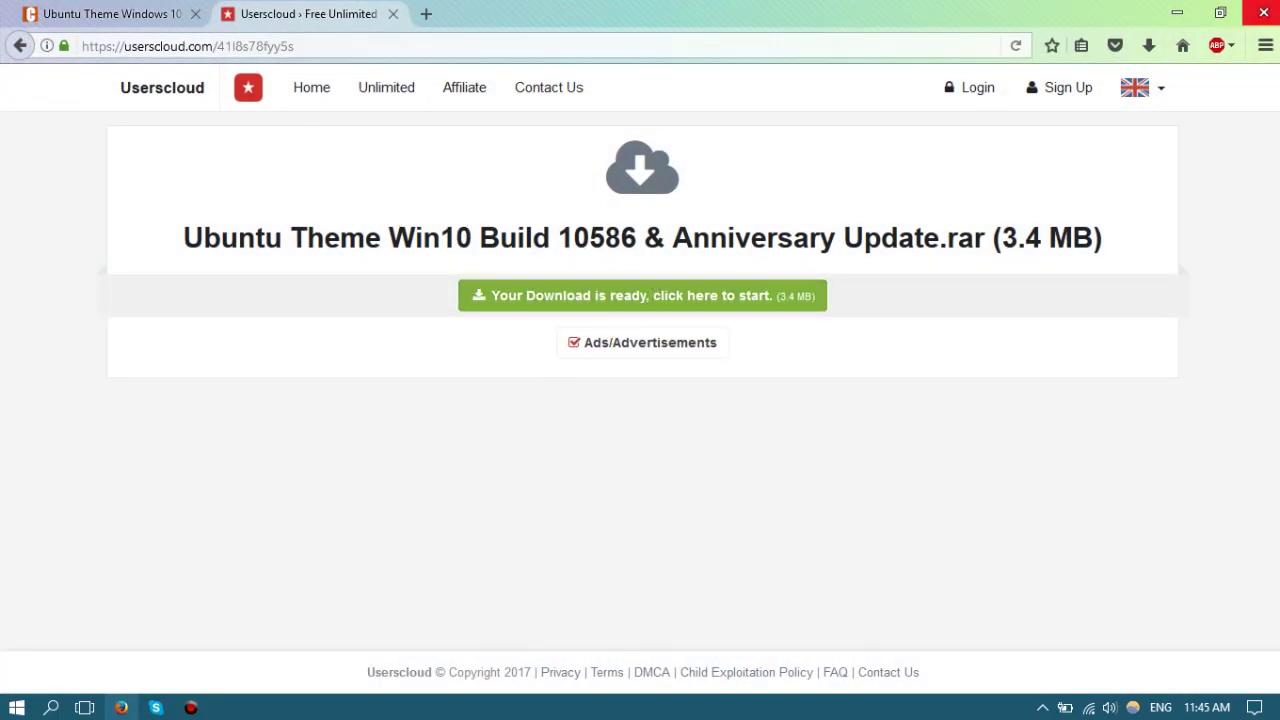
click(1263, 13)
click(608, 392)
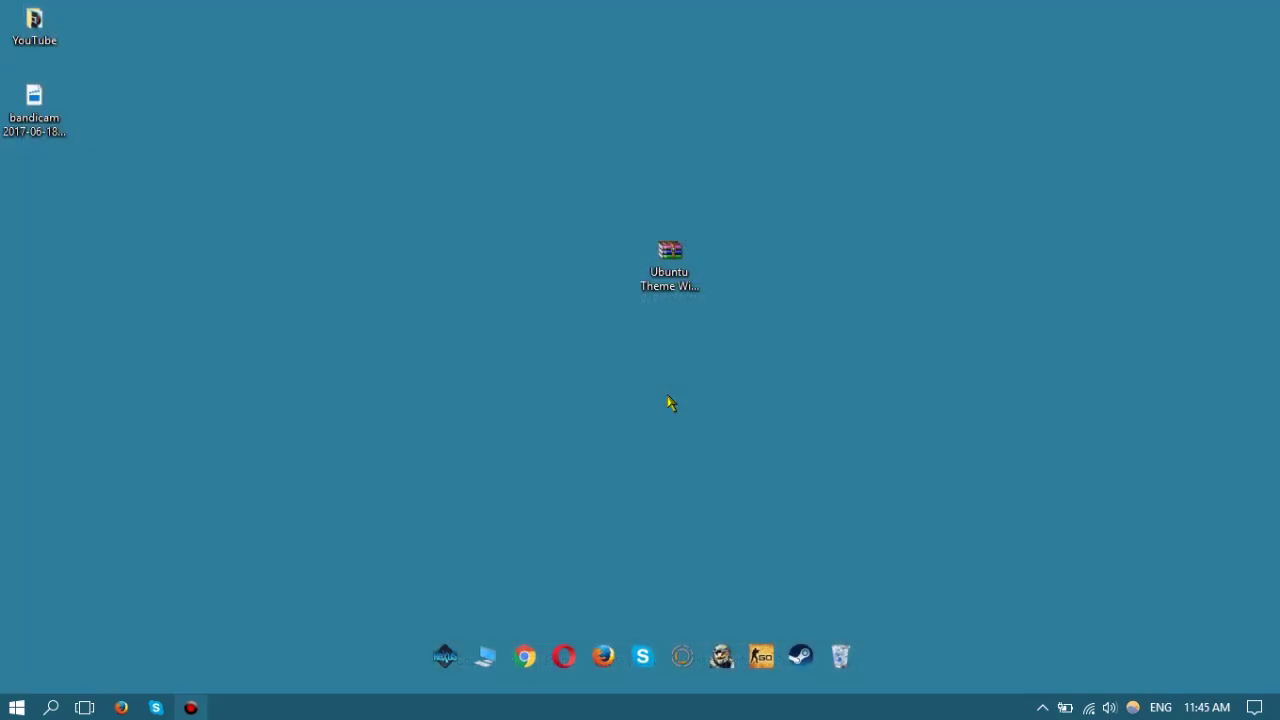
right_click(664, 268)
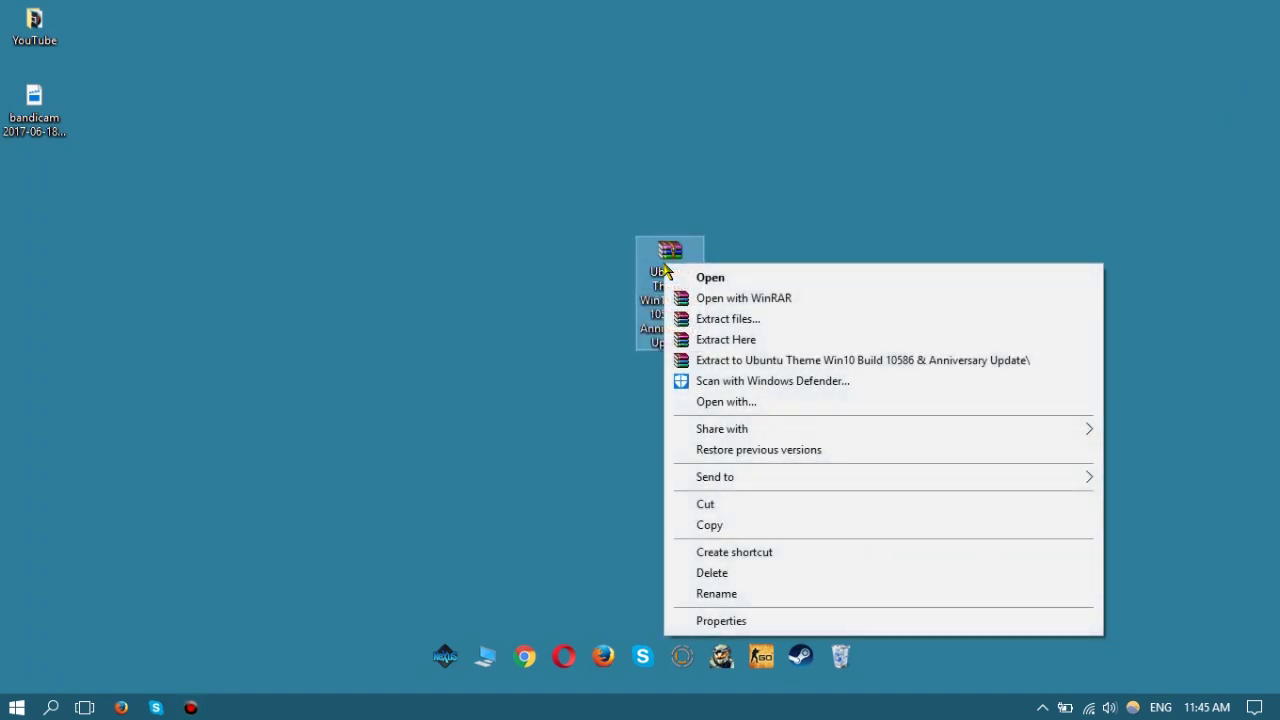
click(727, 362)
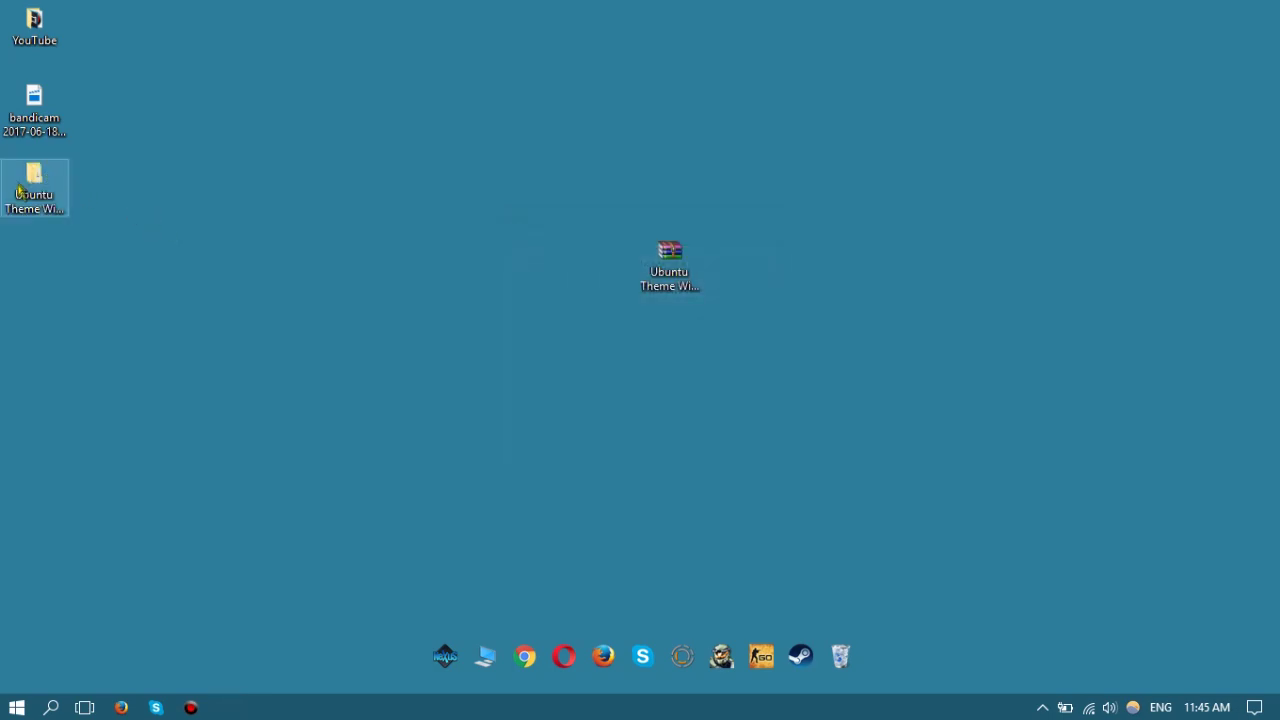
drag(60, 188, 672, 345)
Browse the extracted folder down to its Ubuntu subfolder, then close the Explorer window
double_click(672, 345)
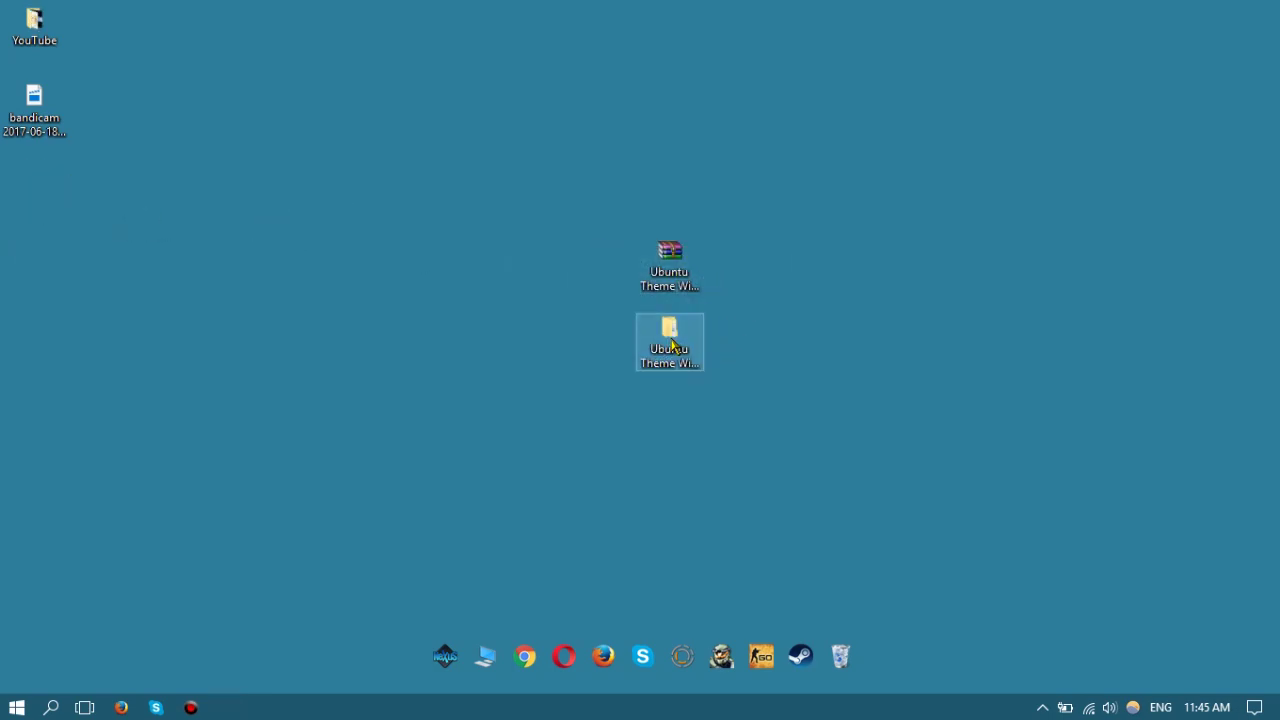
double_click(671, 310)
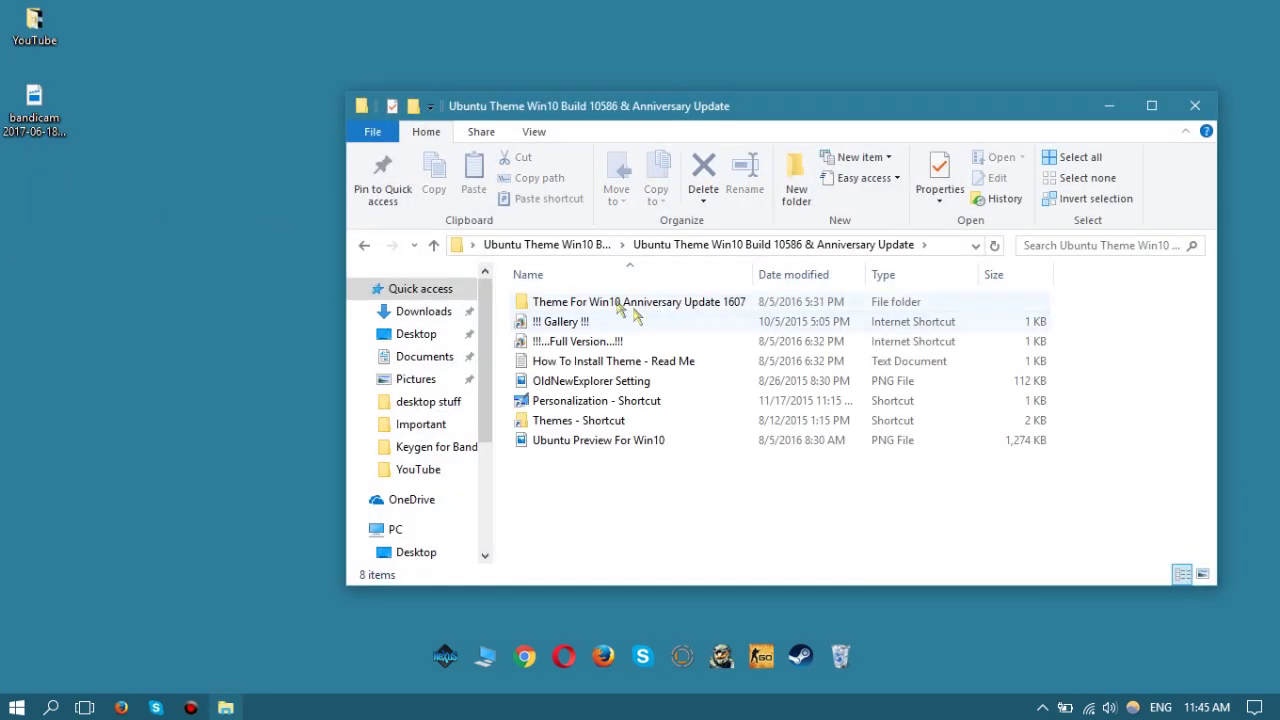
double_click(560, 301)
double_click(560, 303)
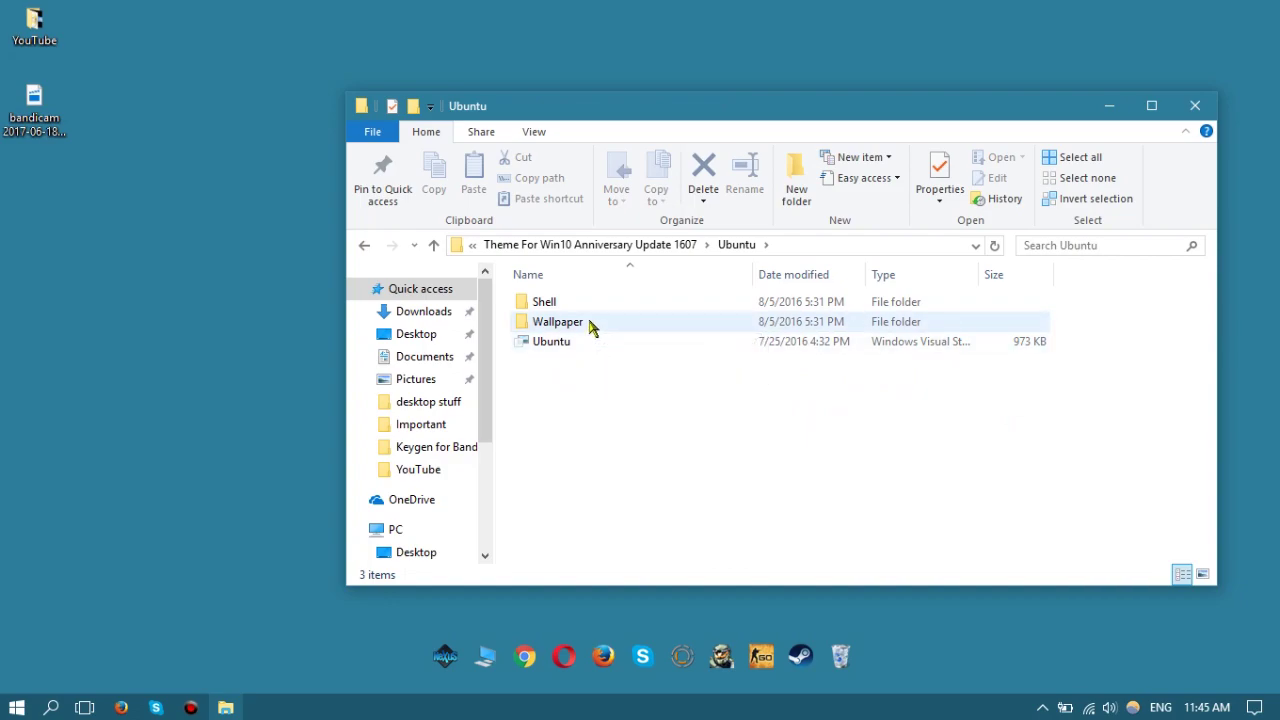
click(365, 250)
click(365, 250)
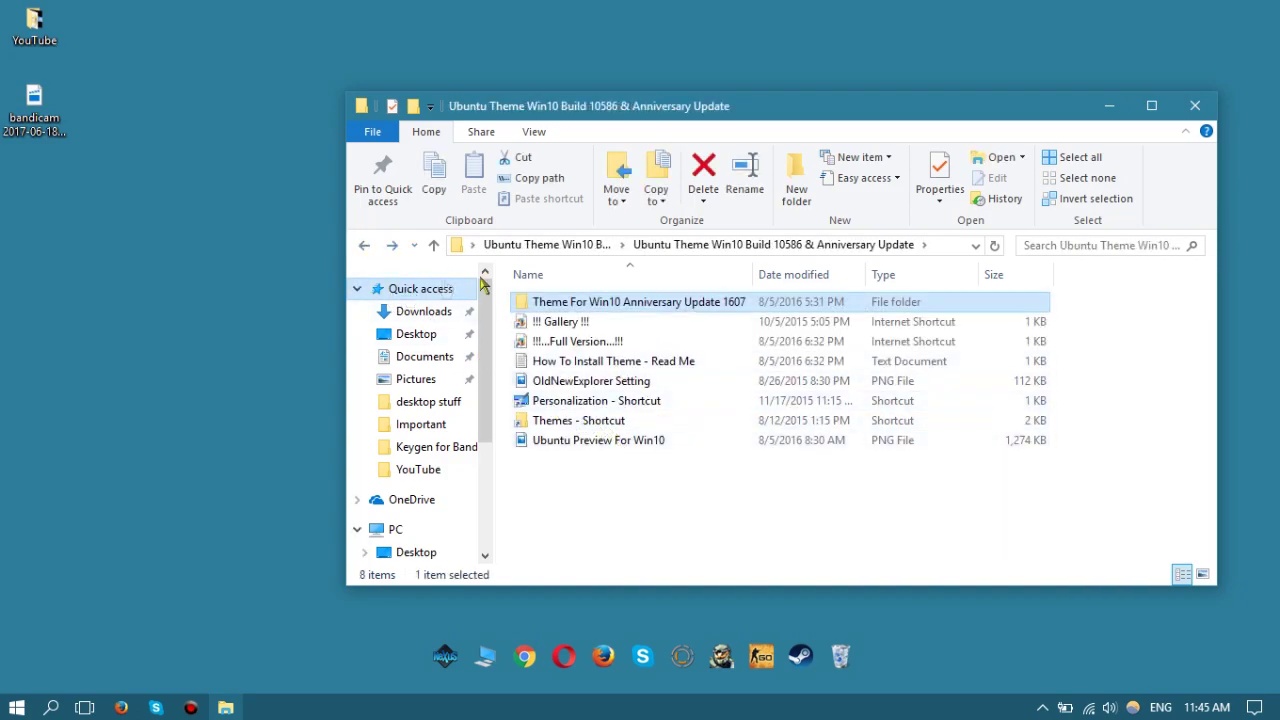
click(1213, 110)
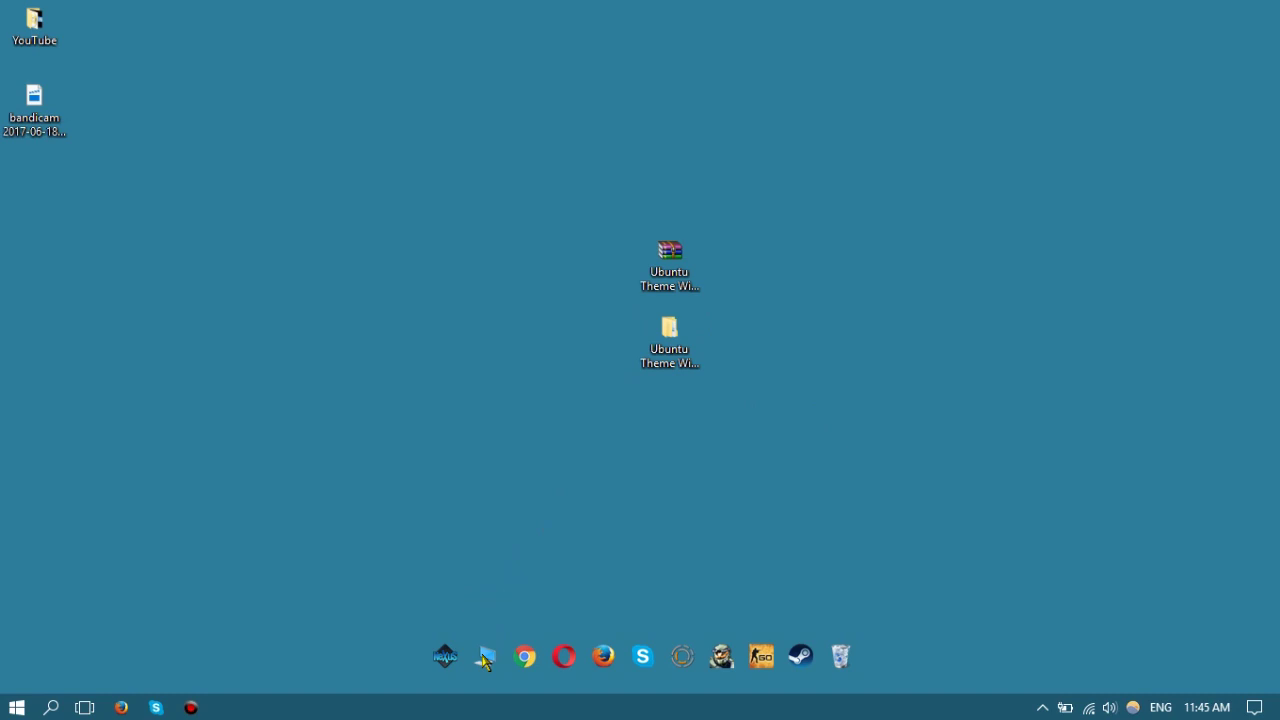
Navigate This PC to C:\Windows\Resources\Themes, reposition that window, and select the extracted theme folder
click(484, 657)
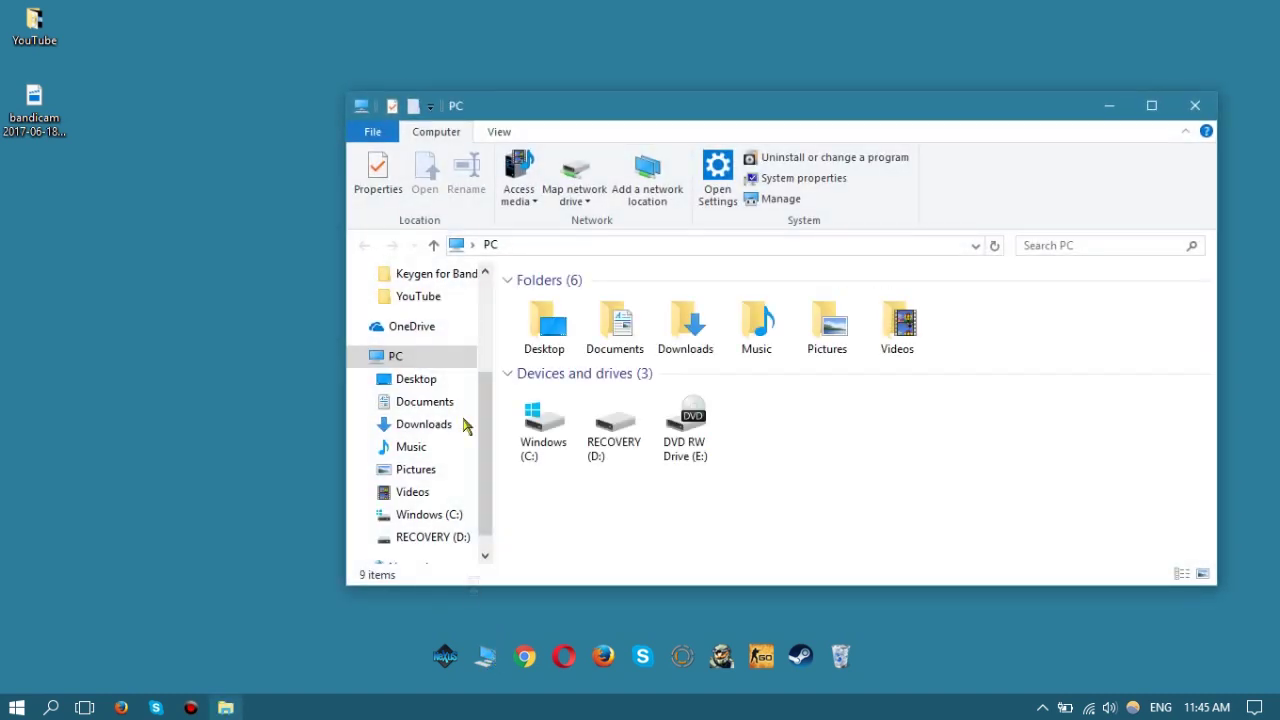
click(538, 440)
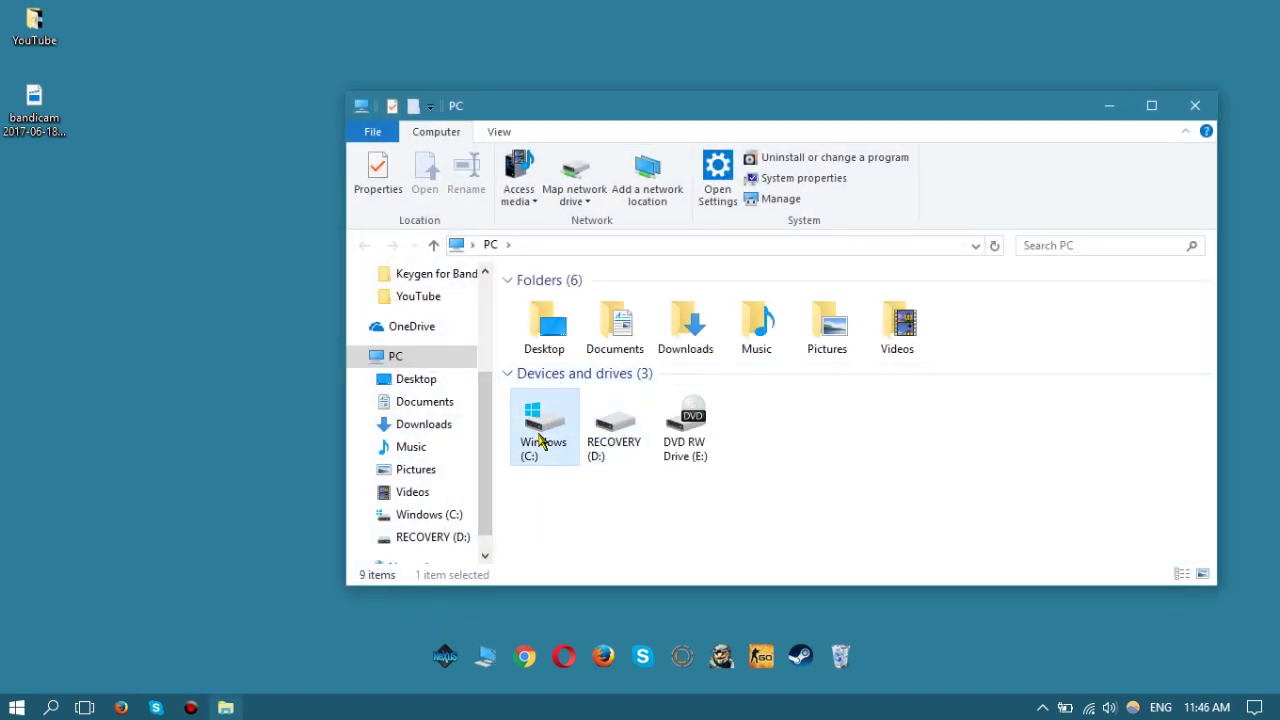
double_click(540, 442)
scroll(543, 443, down, 2)
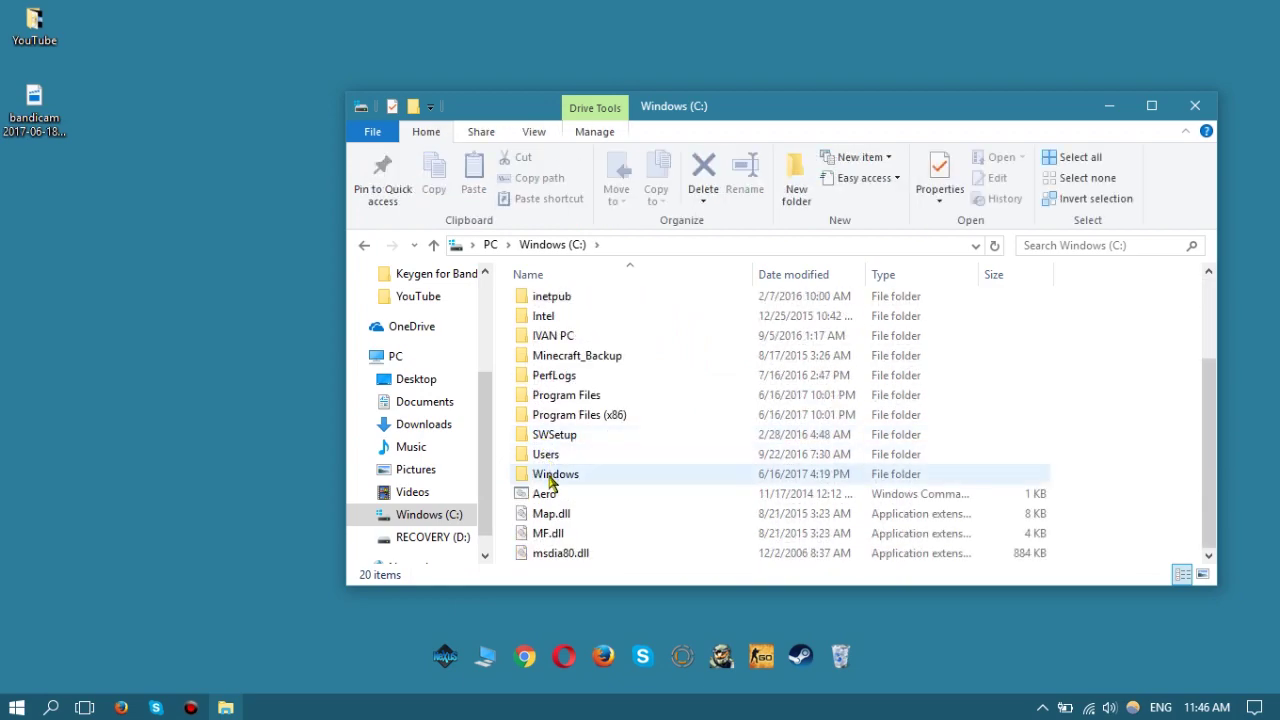
double_click(552, 475)
click(551, 481)
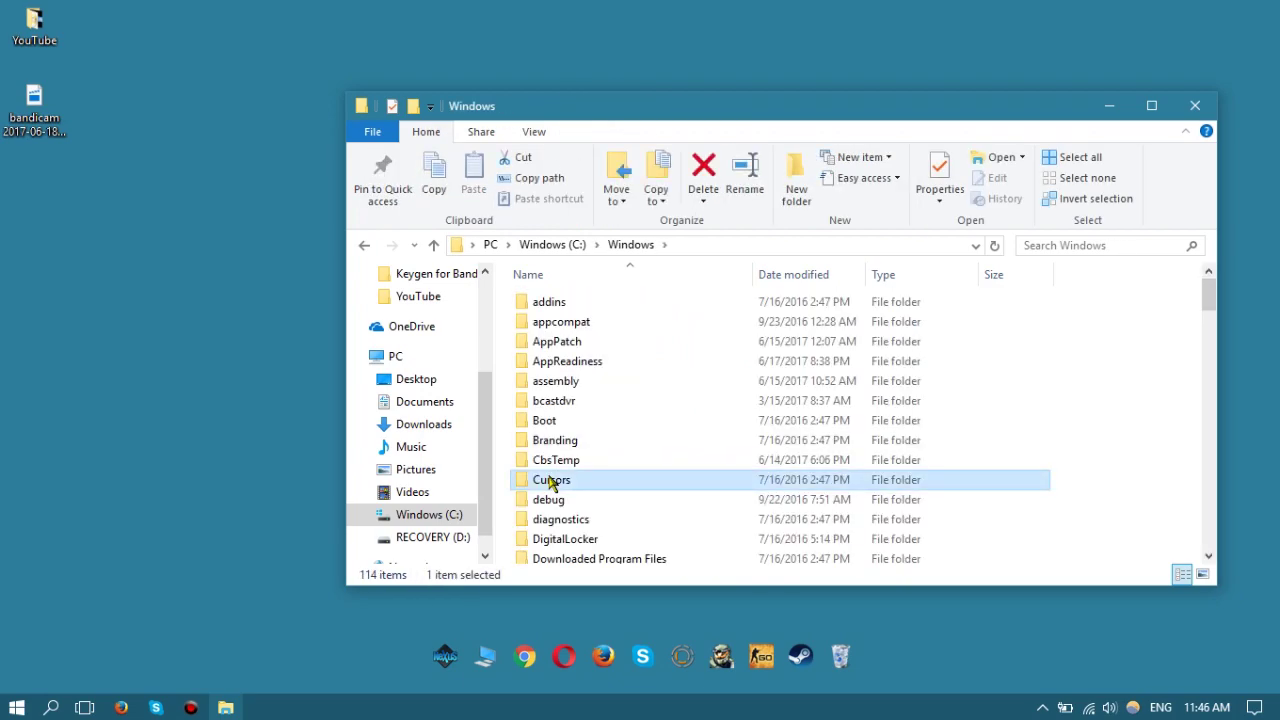
scroll(551, 481, down, 15)
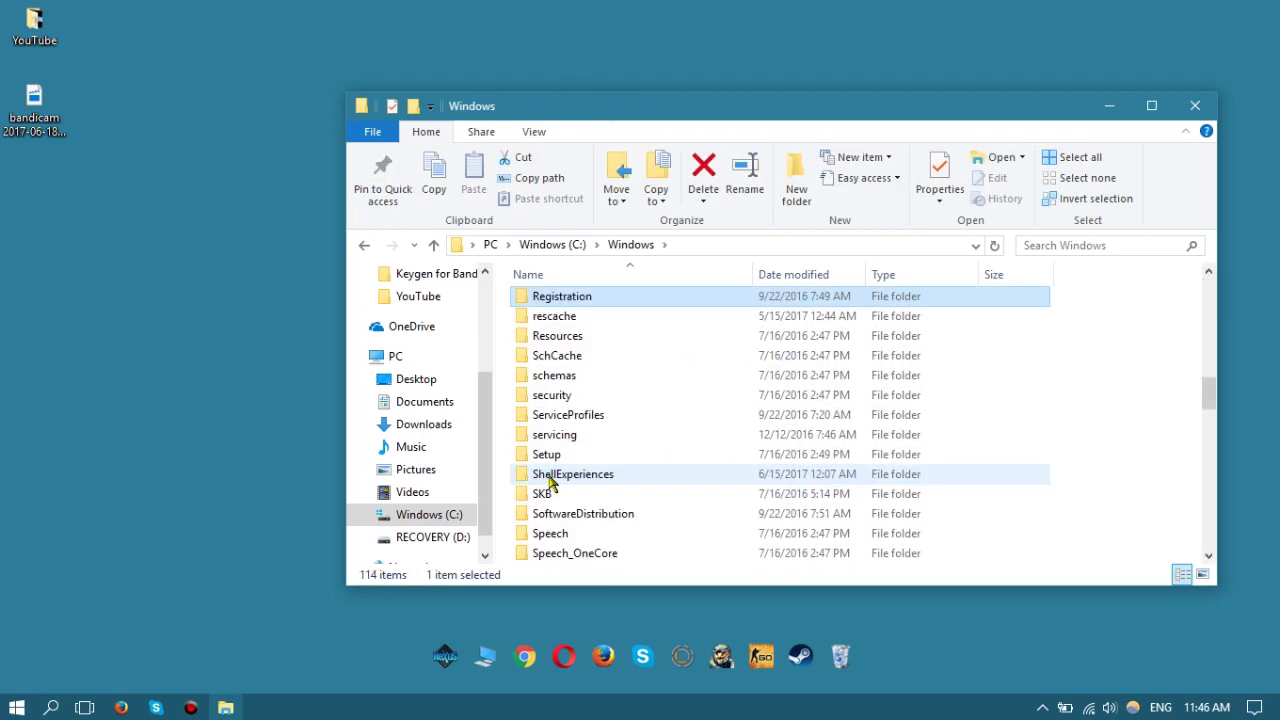
double_click(556, 340)
double_click(548, 343)
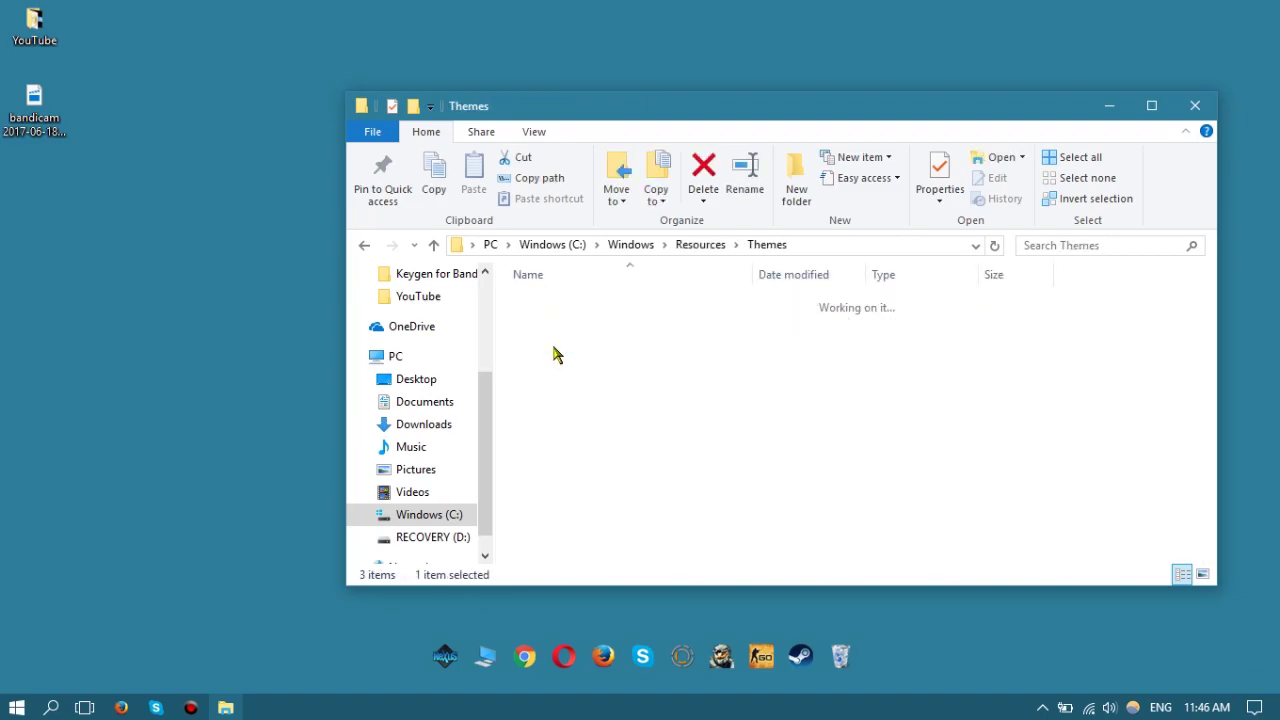
drag(743, 100, 700, 358)
click(666, 327)
Open the extracted theme folder down to Theme For Win10 Anniversary Update 1607 beside the Themes window
double_click(665, 327)
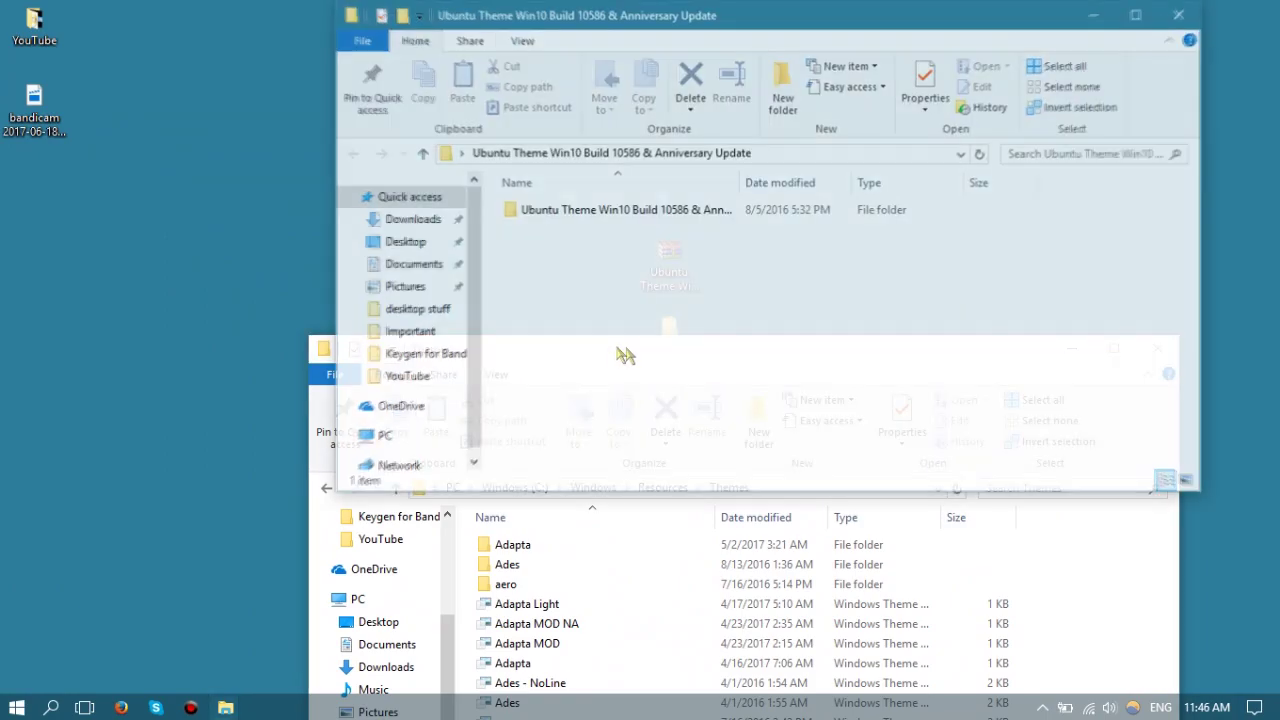
click(1110, 531)
drag(945, 350, 893, 264)
double_click(770, 211)
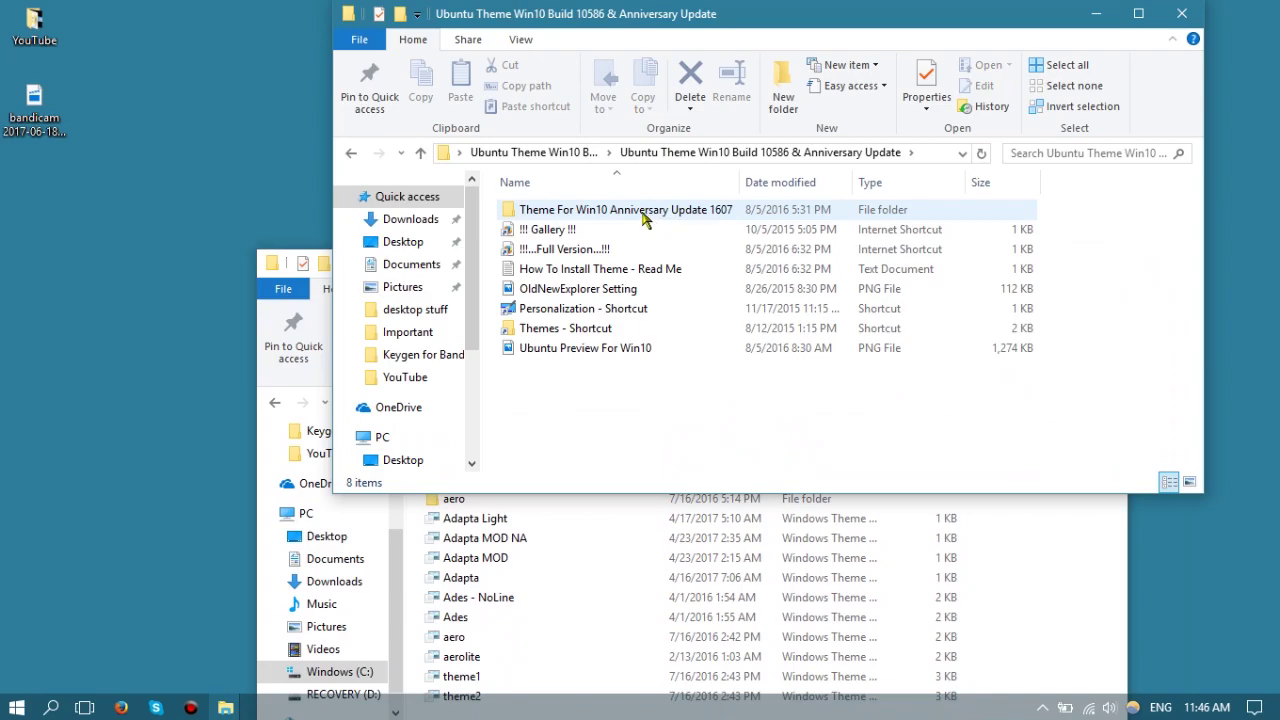
double_click(648, 215)
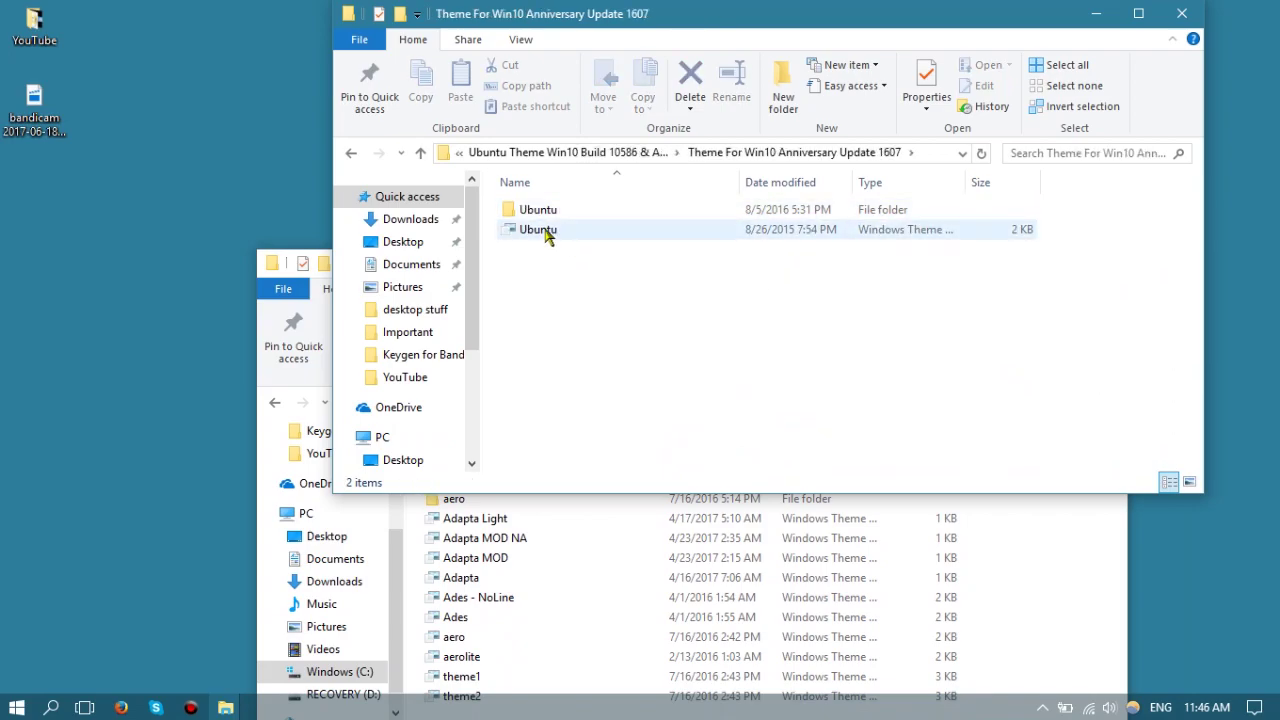
Move the Ubuntu .theme file and Ubuntu folder into Themes, granting administrator permission
drag(545, 232, 1063, 572)
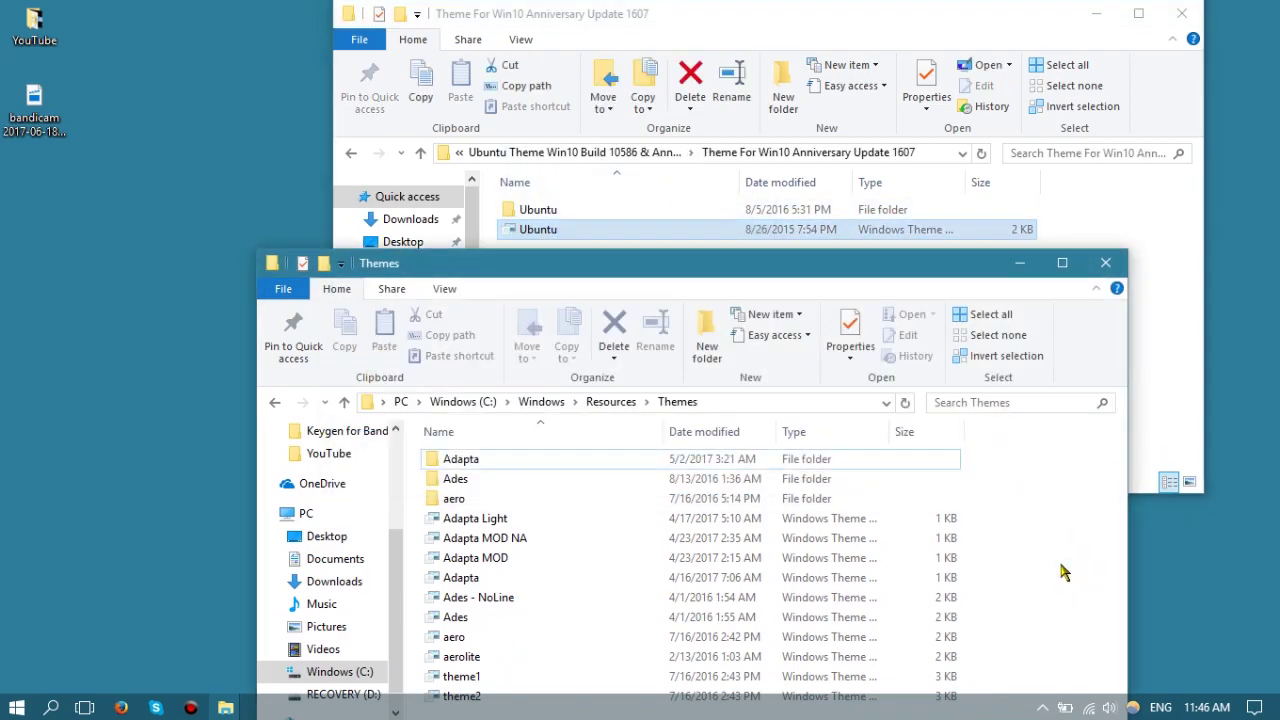
click(322, 229)
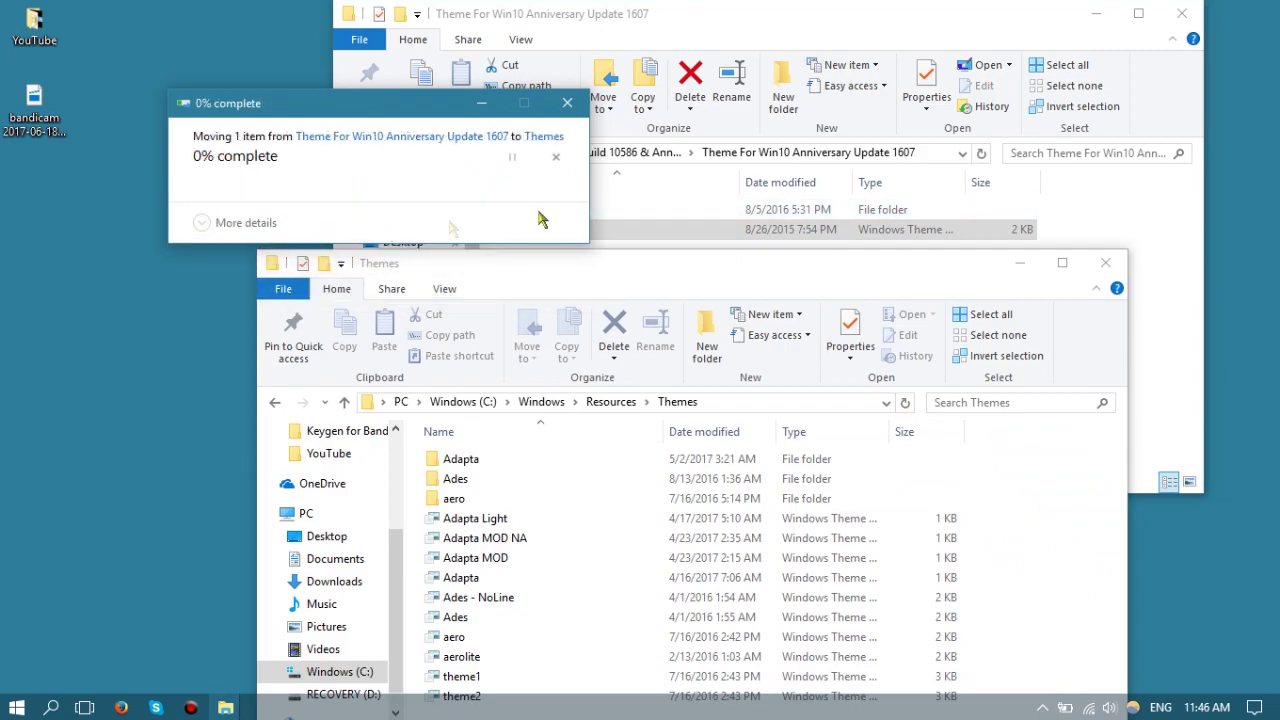
click(766, 234)
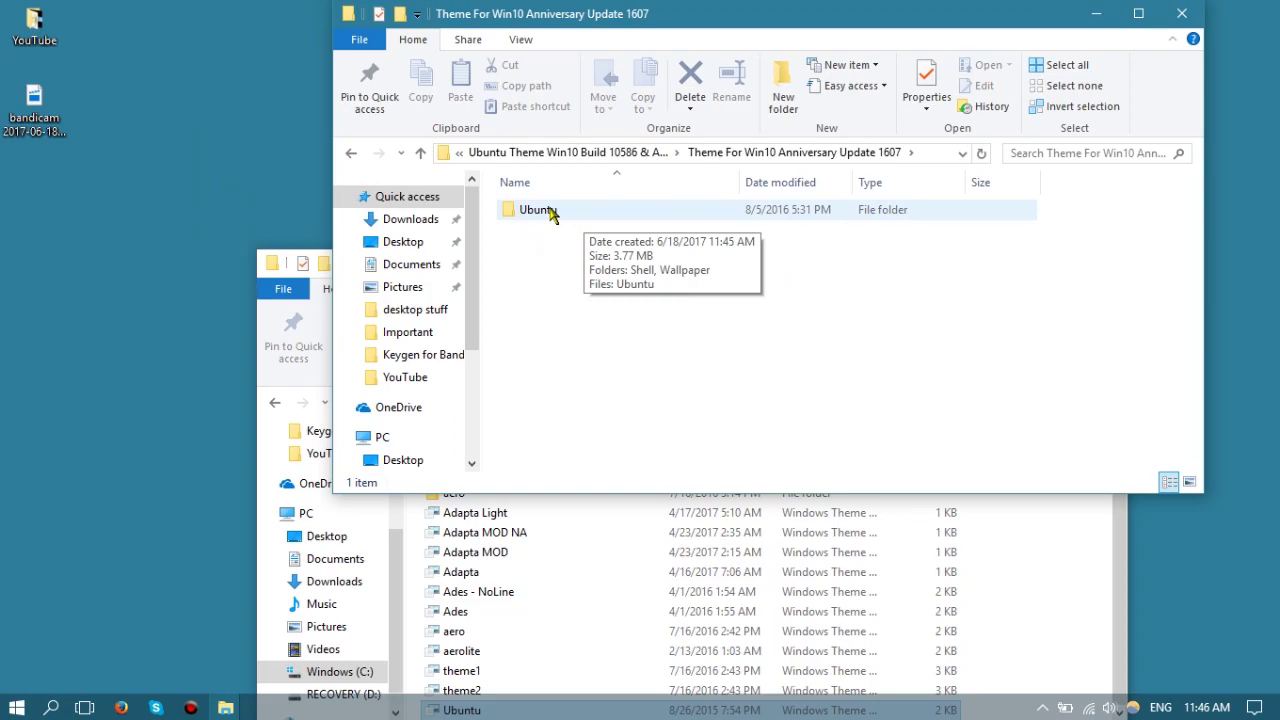
drag(549, 211, 1080, 536)
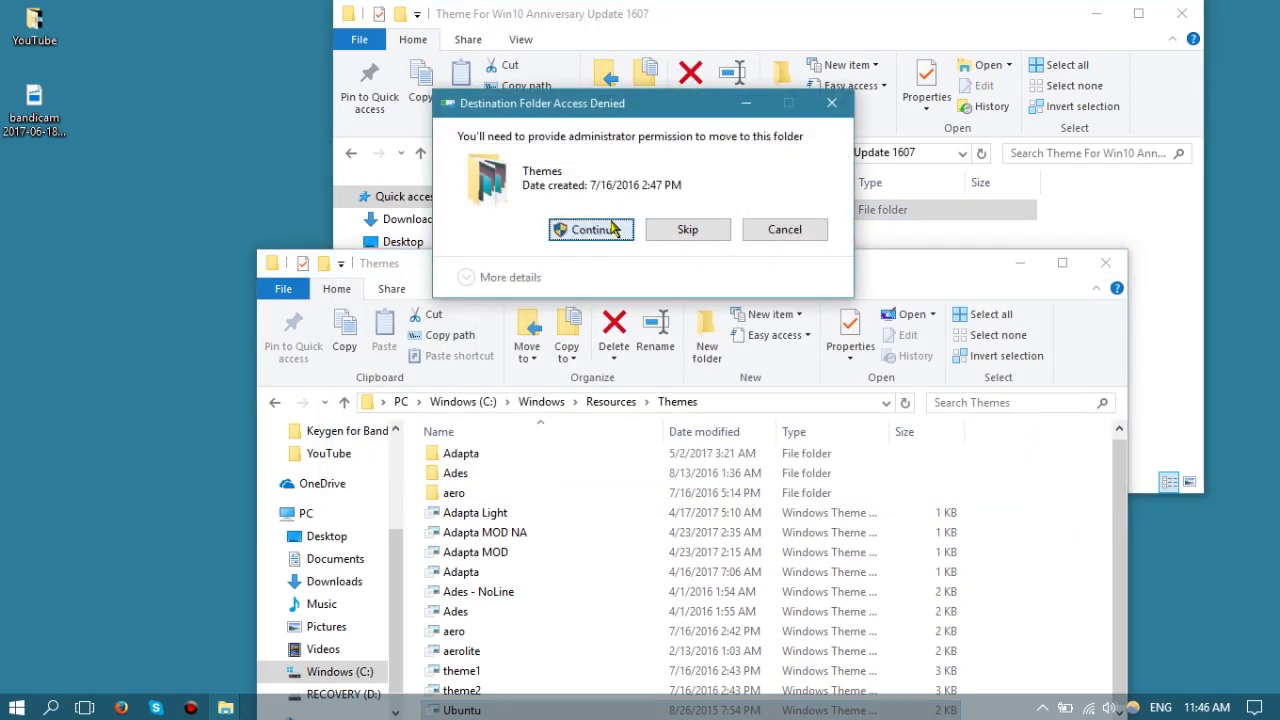
click(591, 229)
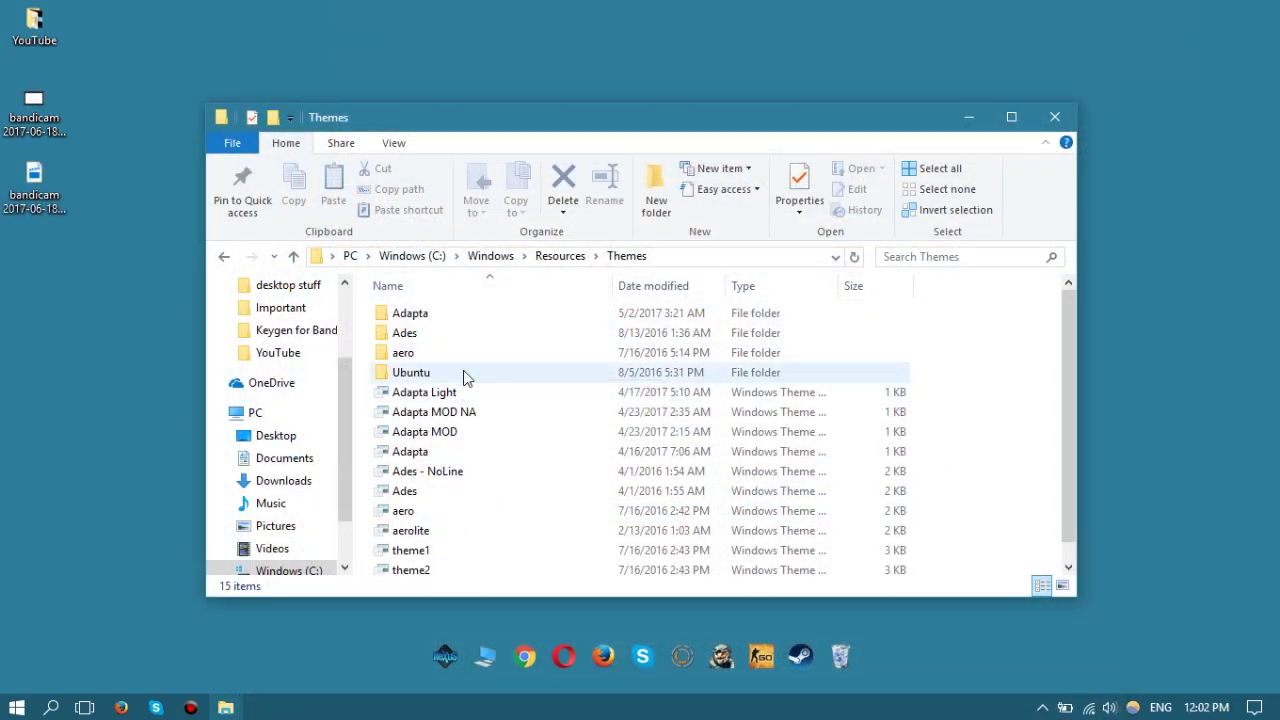
scroll(1064, 387, down, 1)
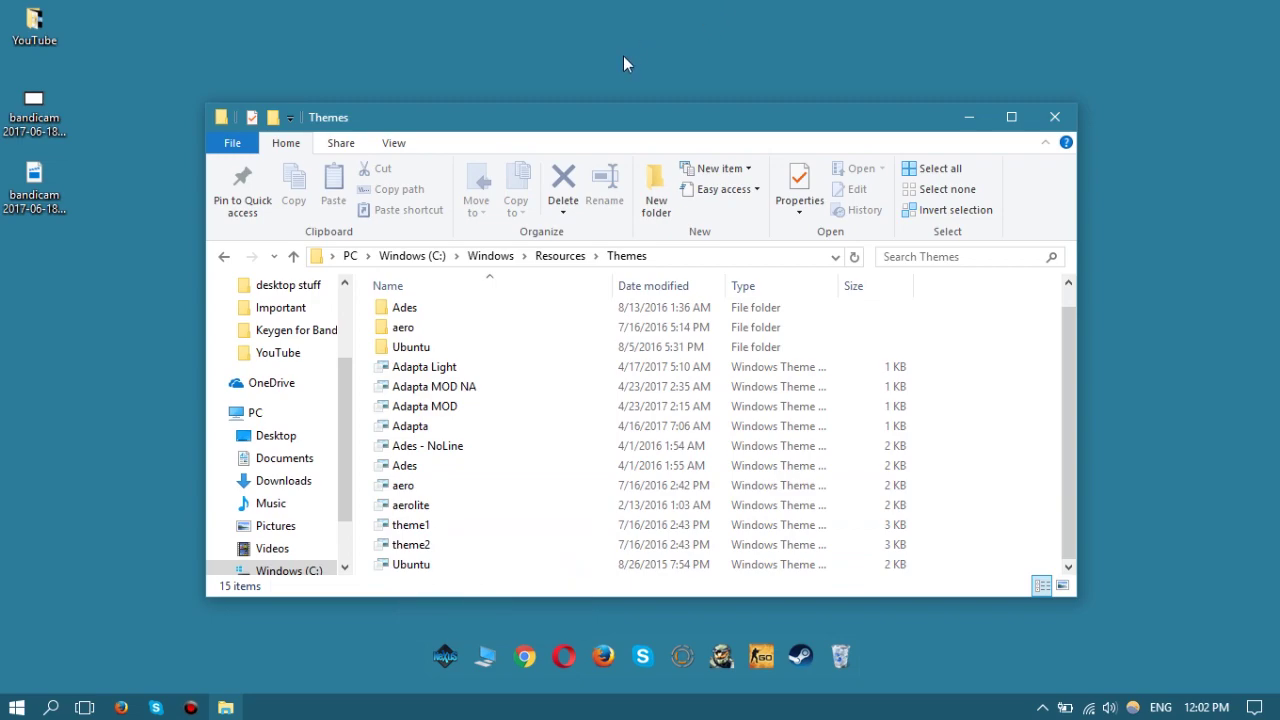
Choose the installed Ubuntu theme via Personalize > Themes > Theme settings
right_click(136, 426)
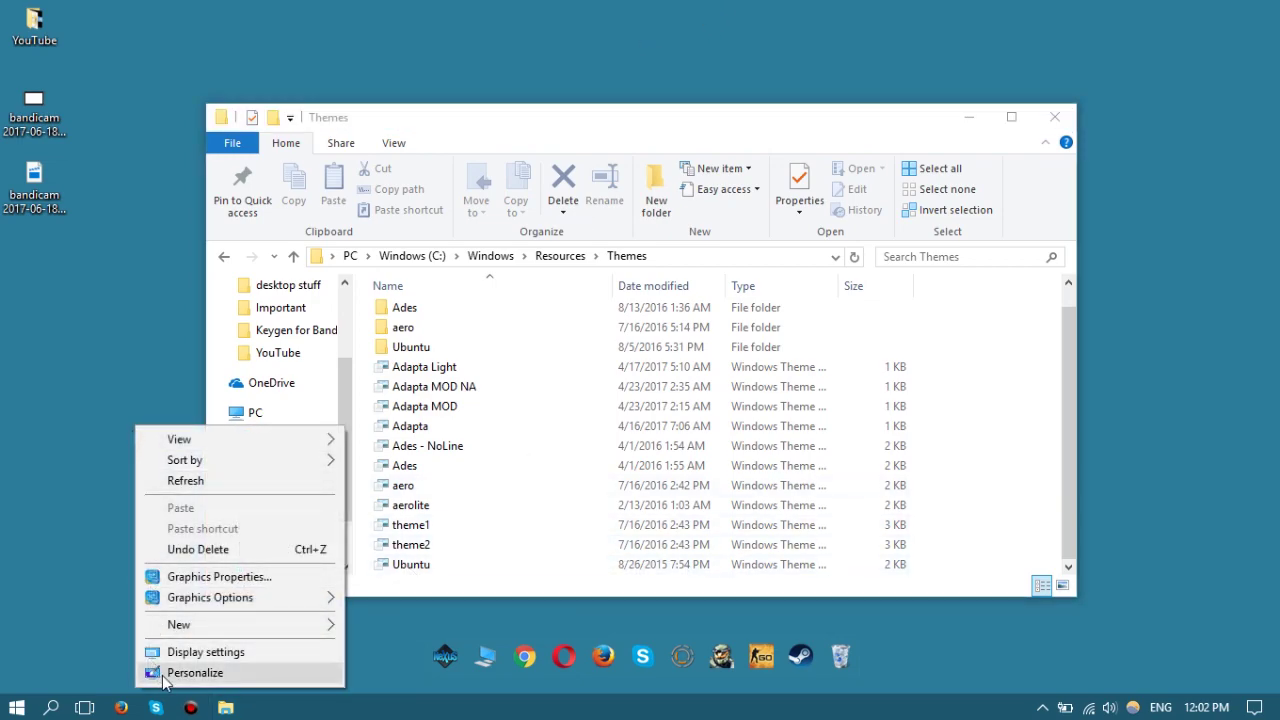
click(190, 673)
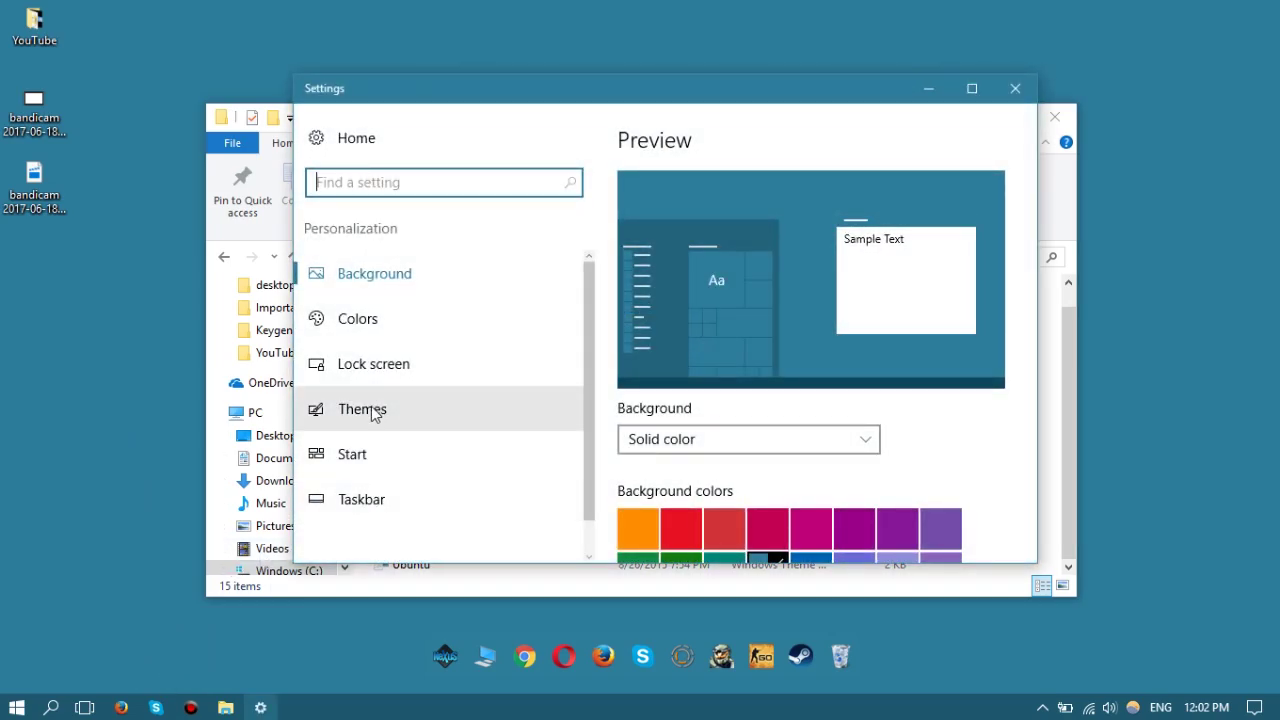
click(372, 412)
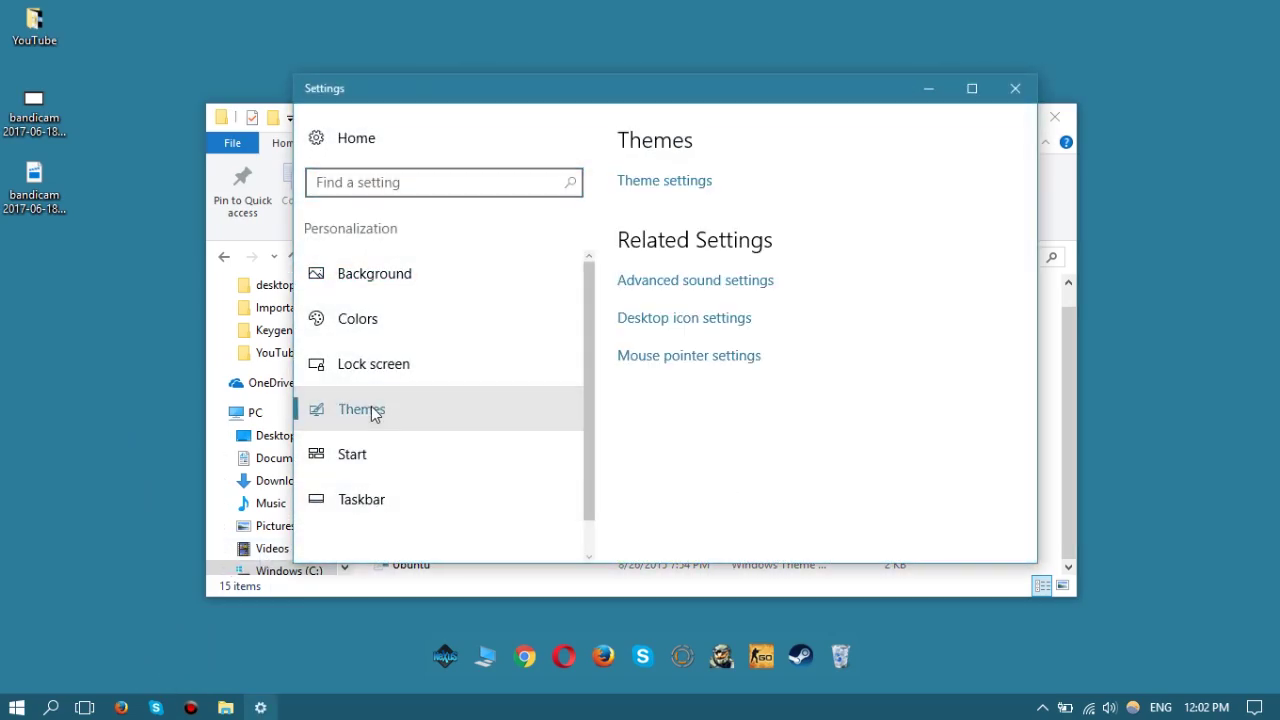
click(656, 182)
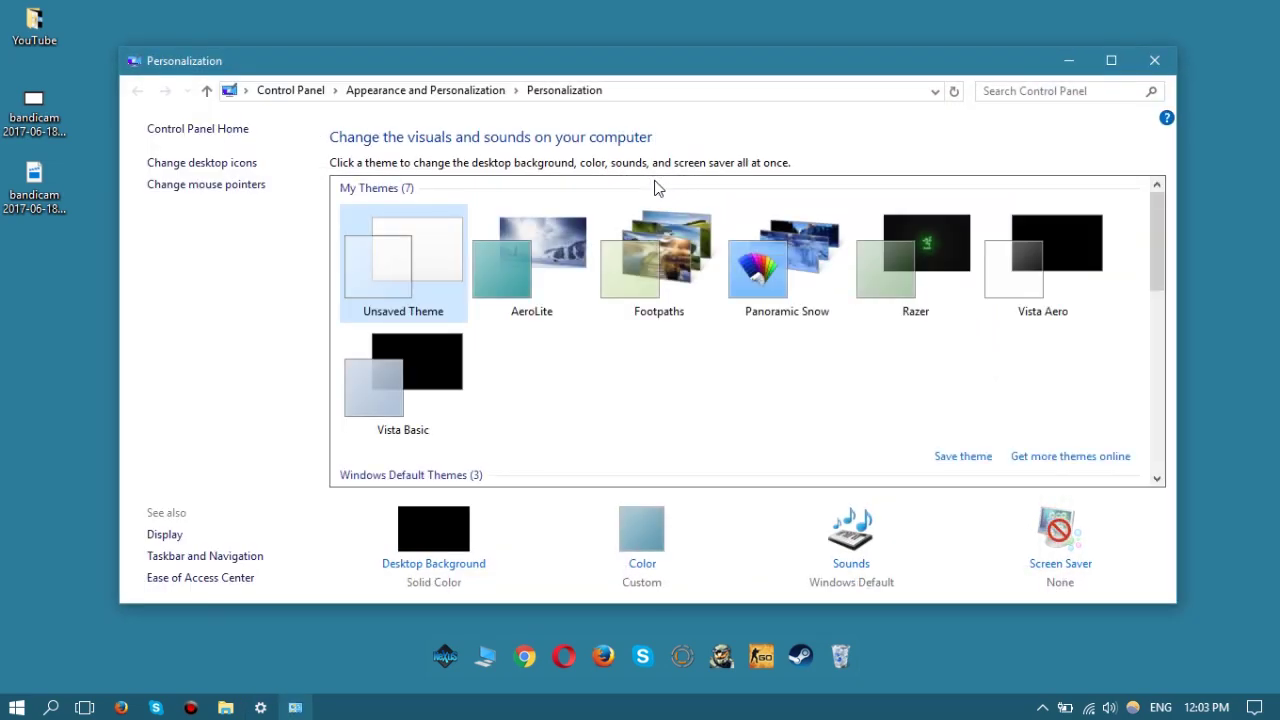
scroll(365, 445, down, 6)
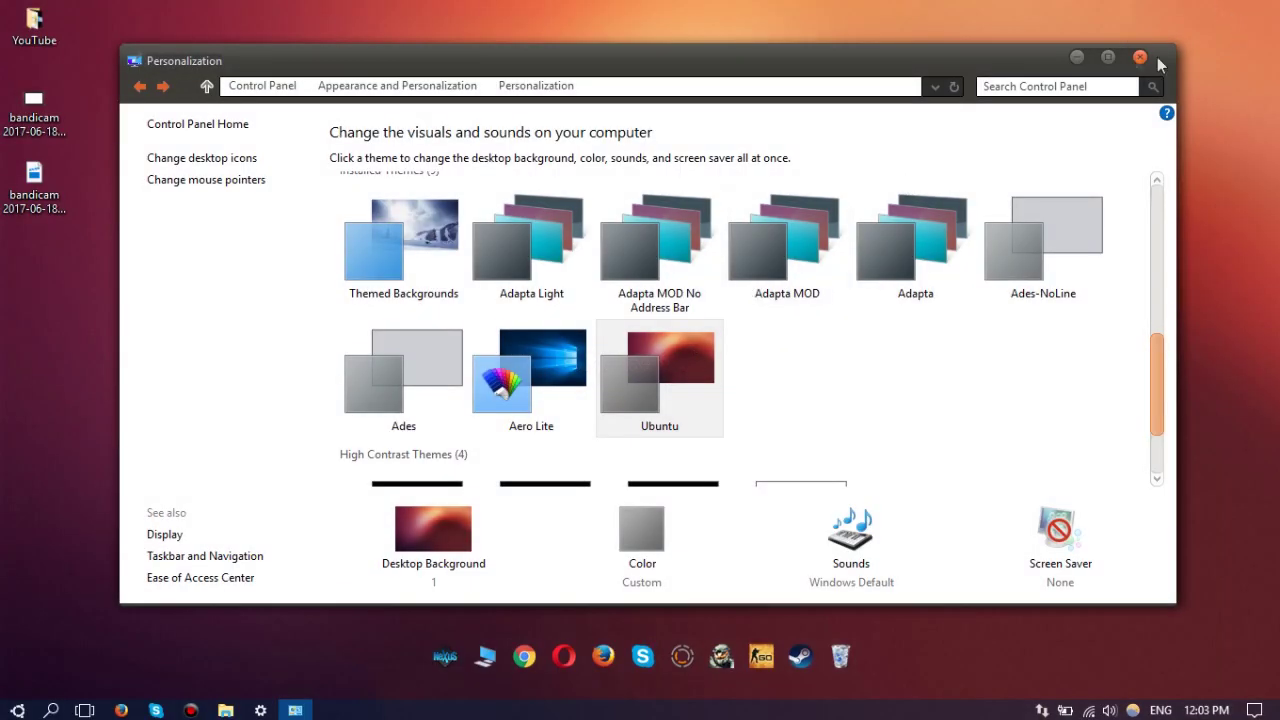
Close the theme chooser, Settings and Themes folder windows
click(1141, 59)
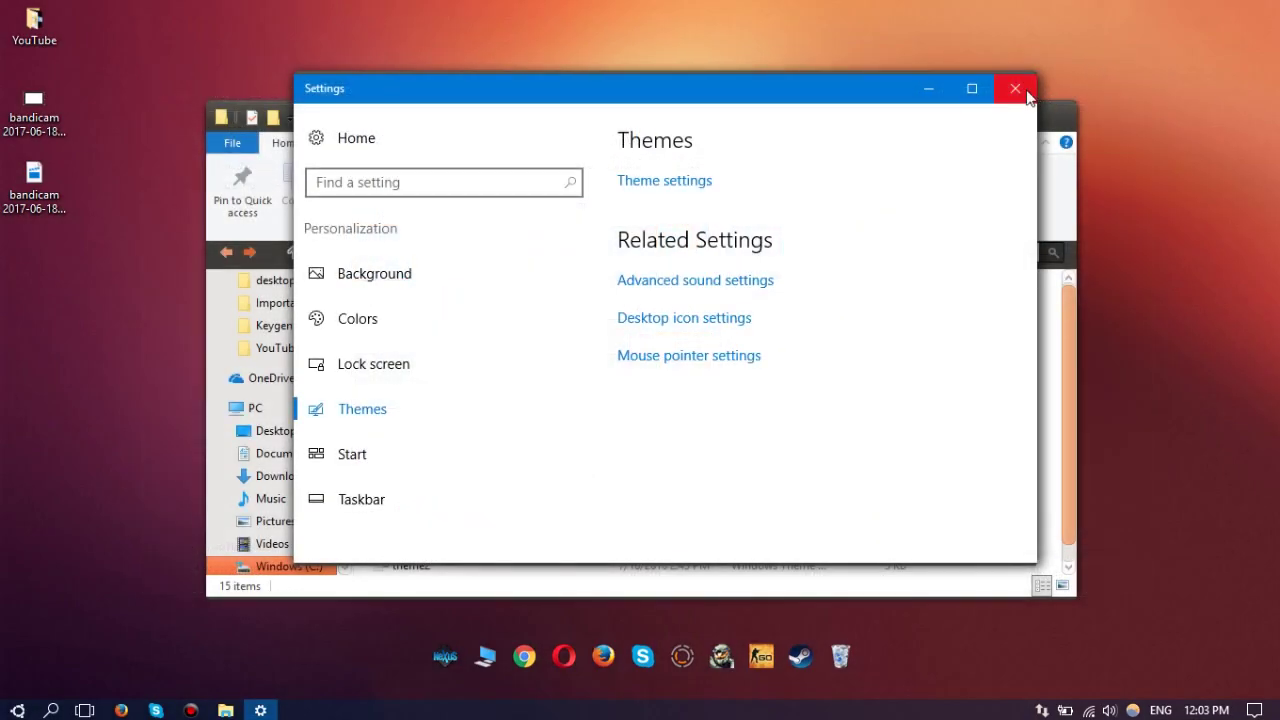
click(1024, 89)
click(1041, 114)
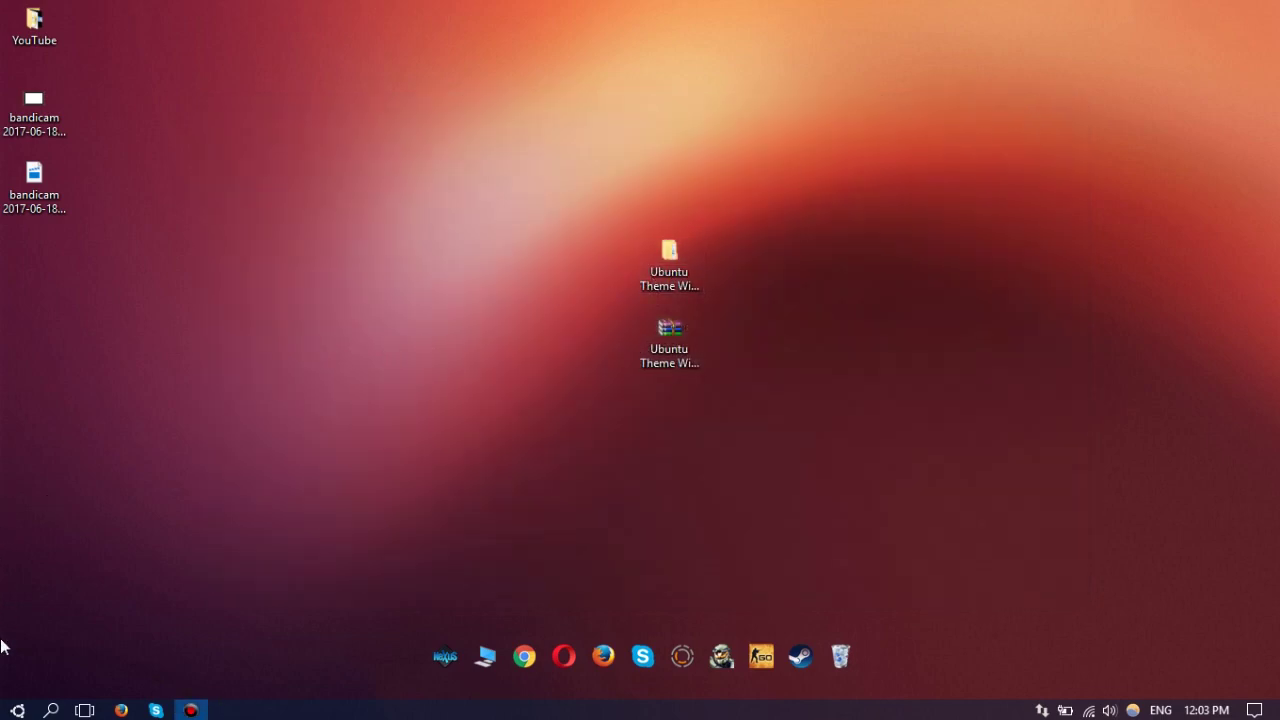
Drag the Ubuntu Theme folder icon to the right of the RAR archive on the desktop
click(17, 710)
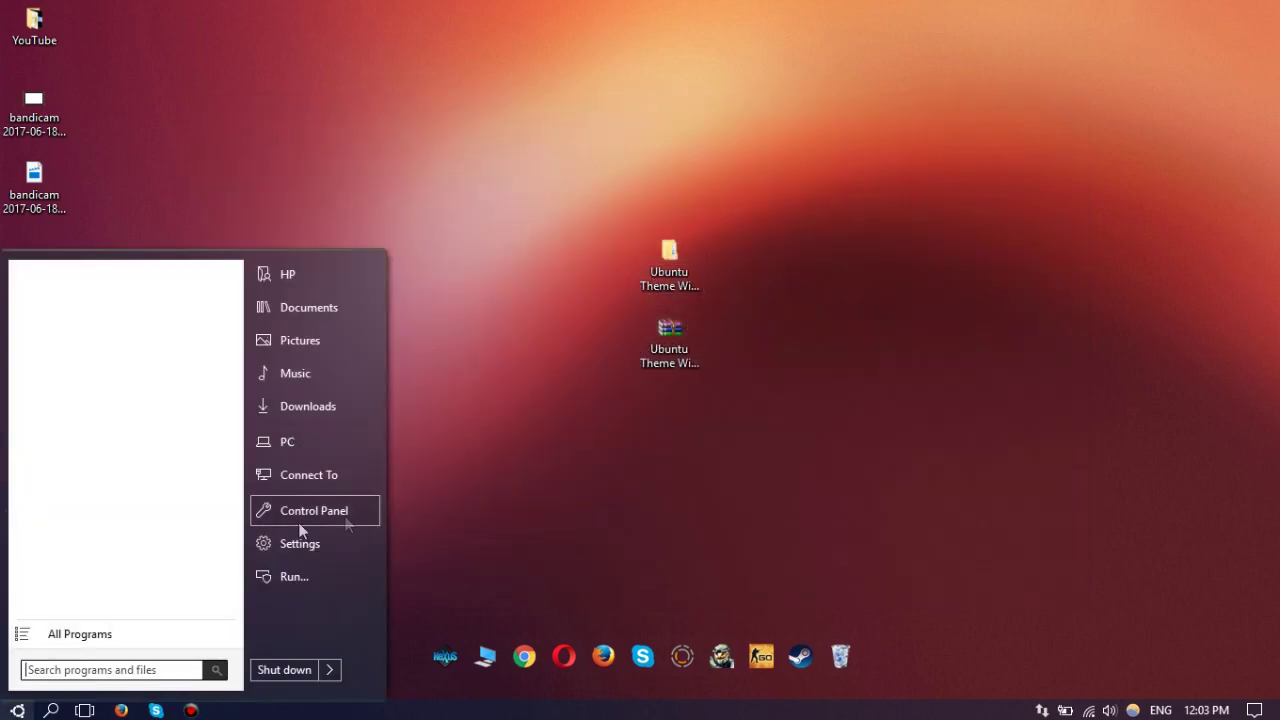
click(499, 392)
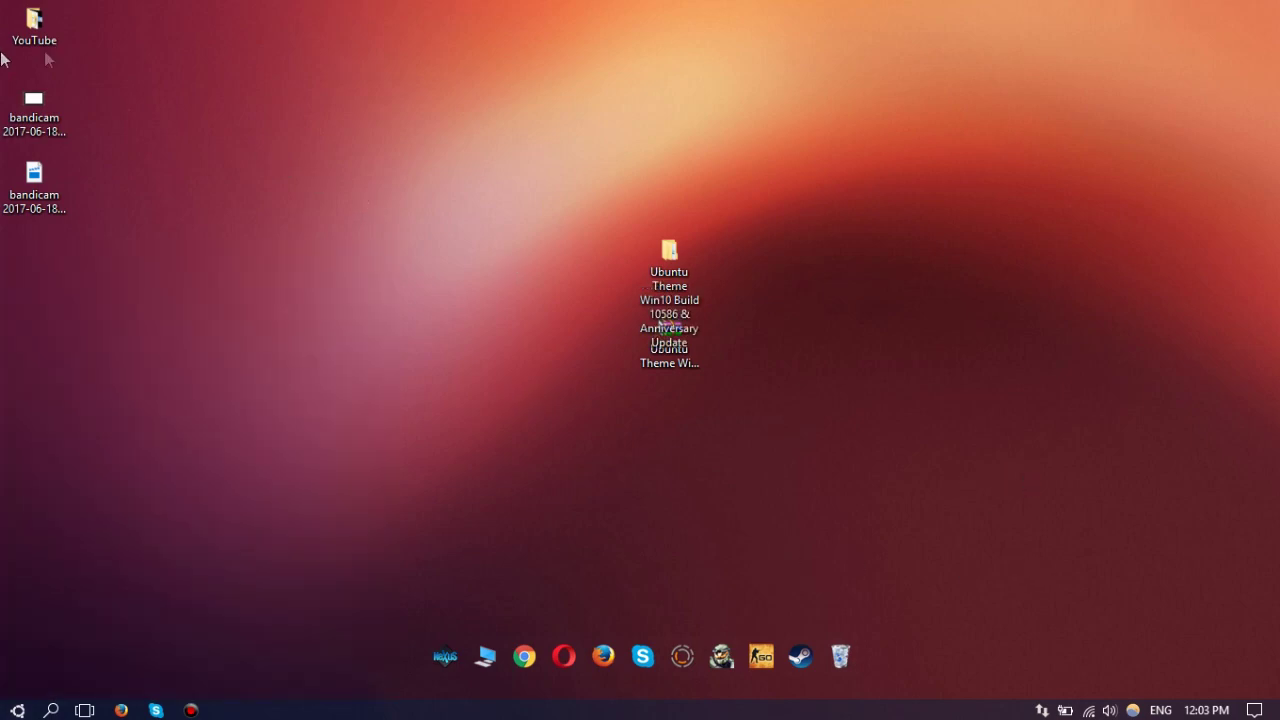
drag(695, 298, 740, 266)
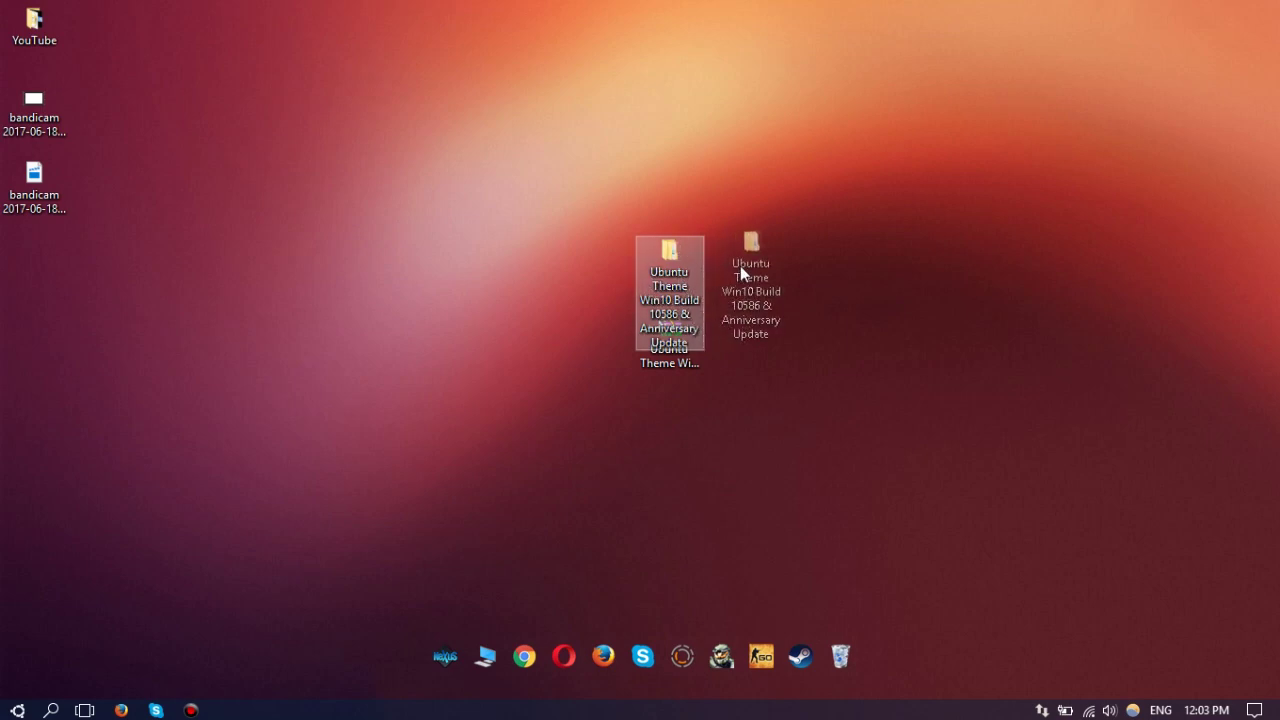
drag(669, 330, 669, 272)
click(731, 398)
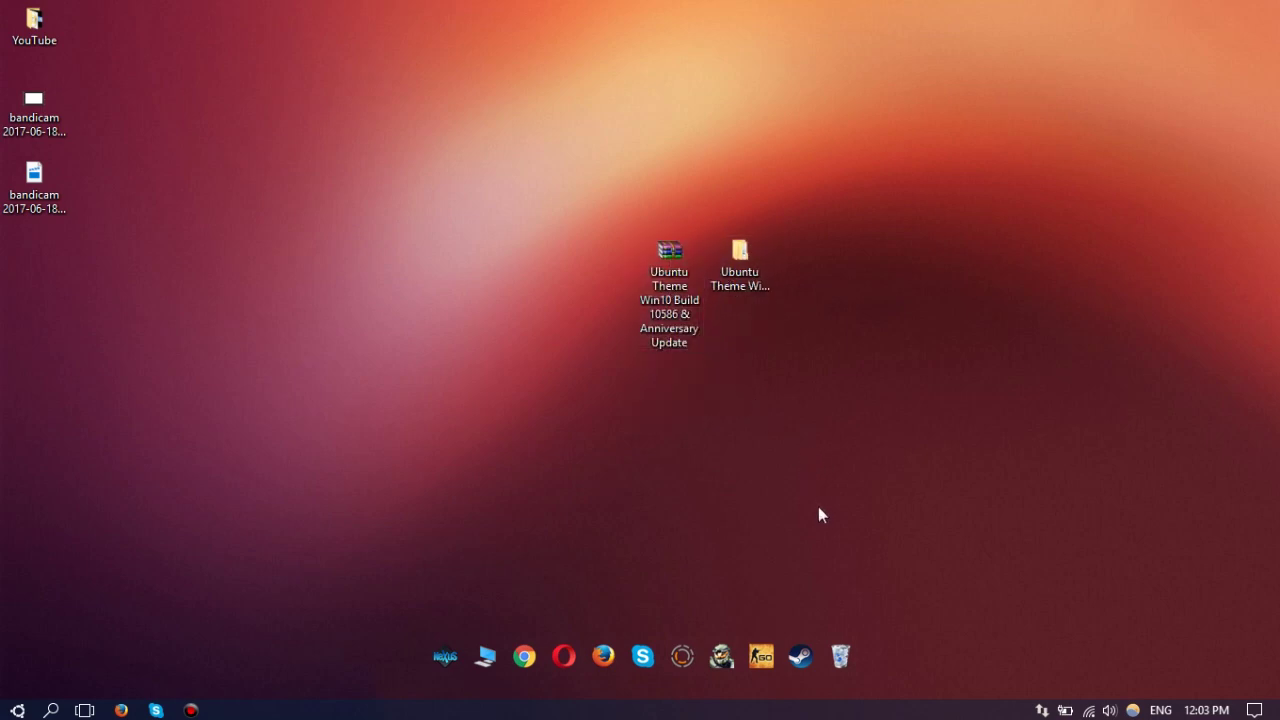
Unlock the taskbar, dock it along the top edge, and shift the left desktop icons inward
right_click(860, 710)
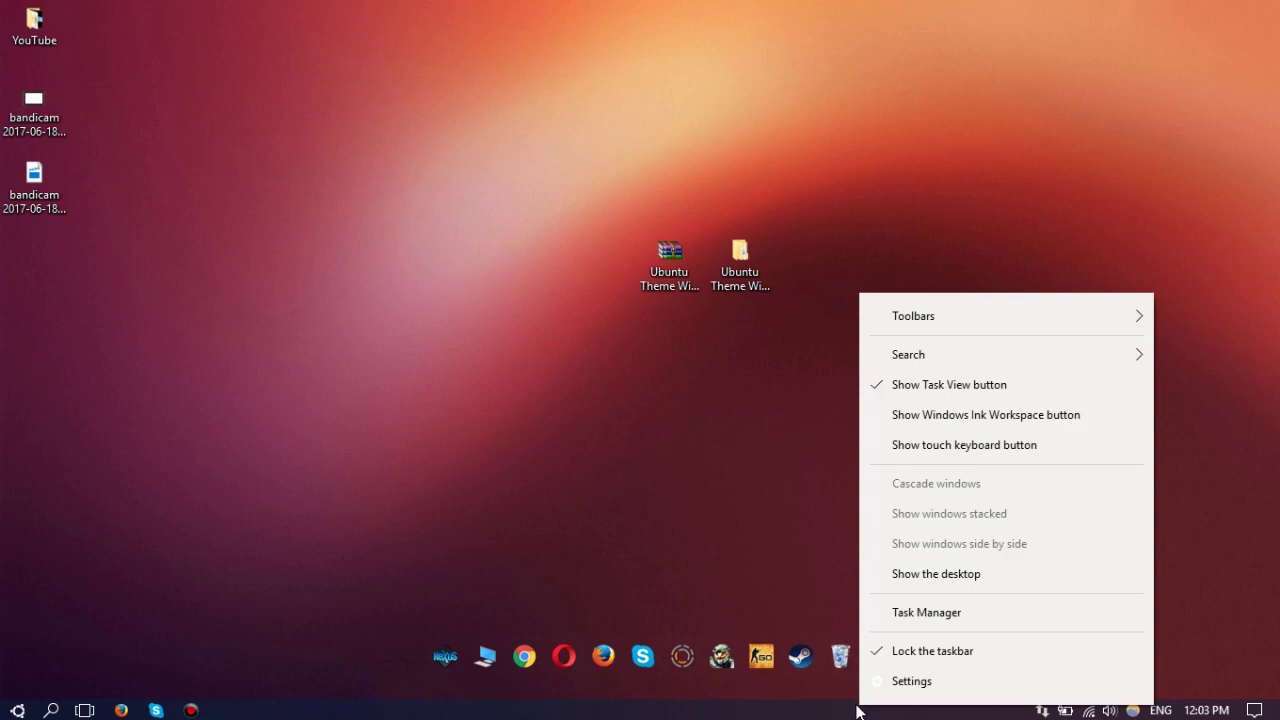
click(909, 653)
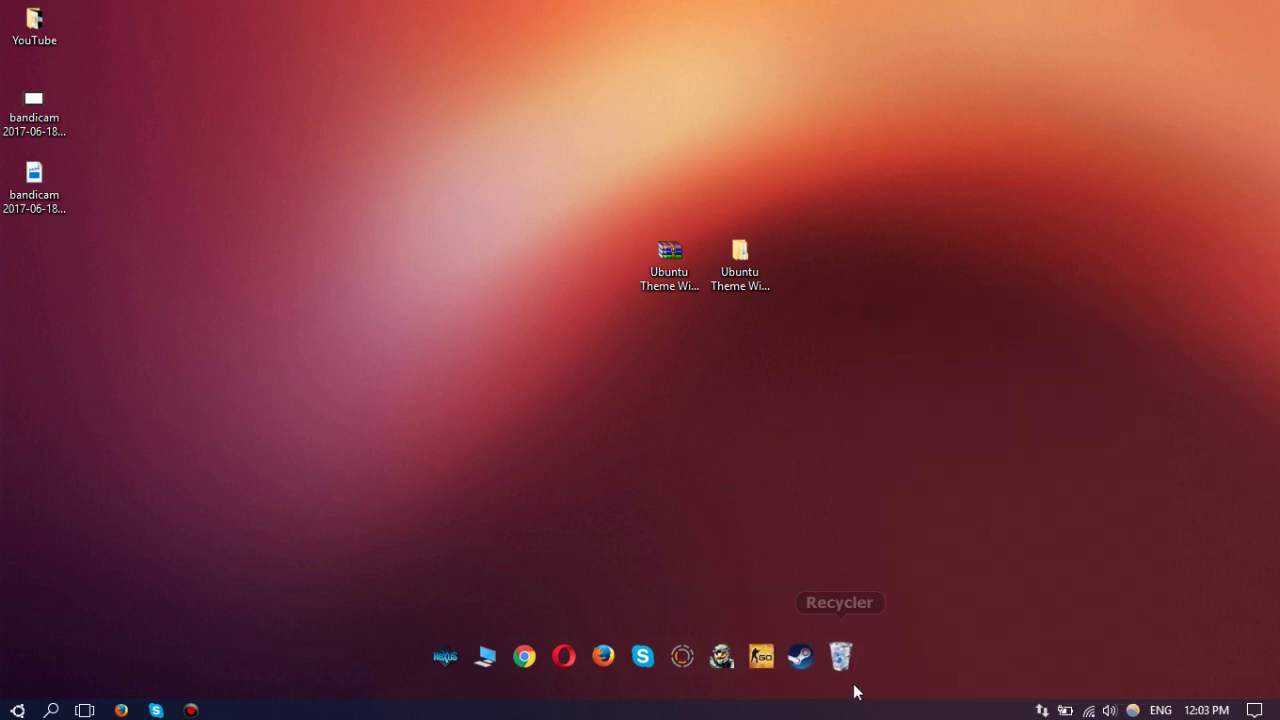
drag(826, 714, 1155, 442)
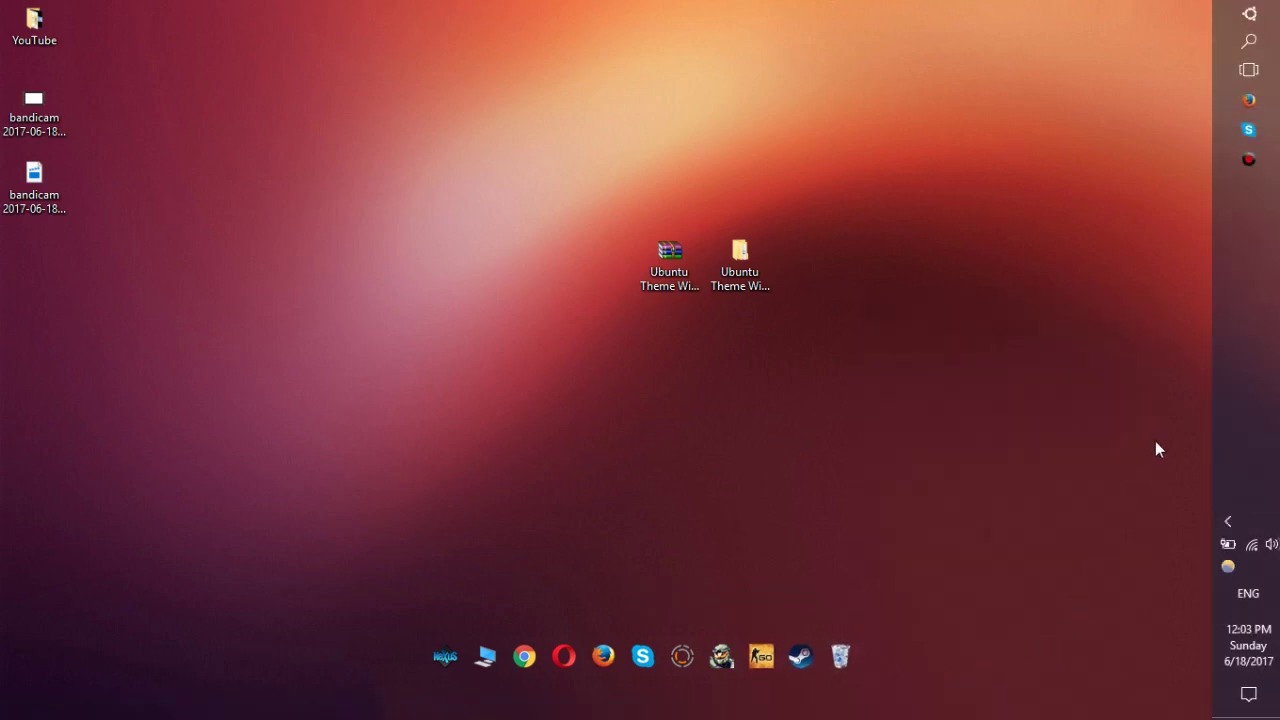
drag(826, 376, 397, 651)
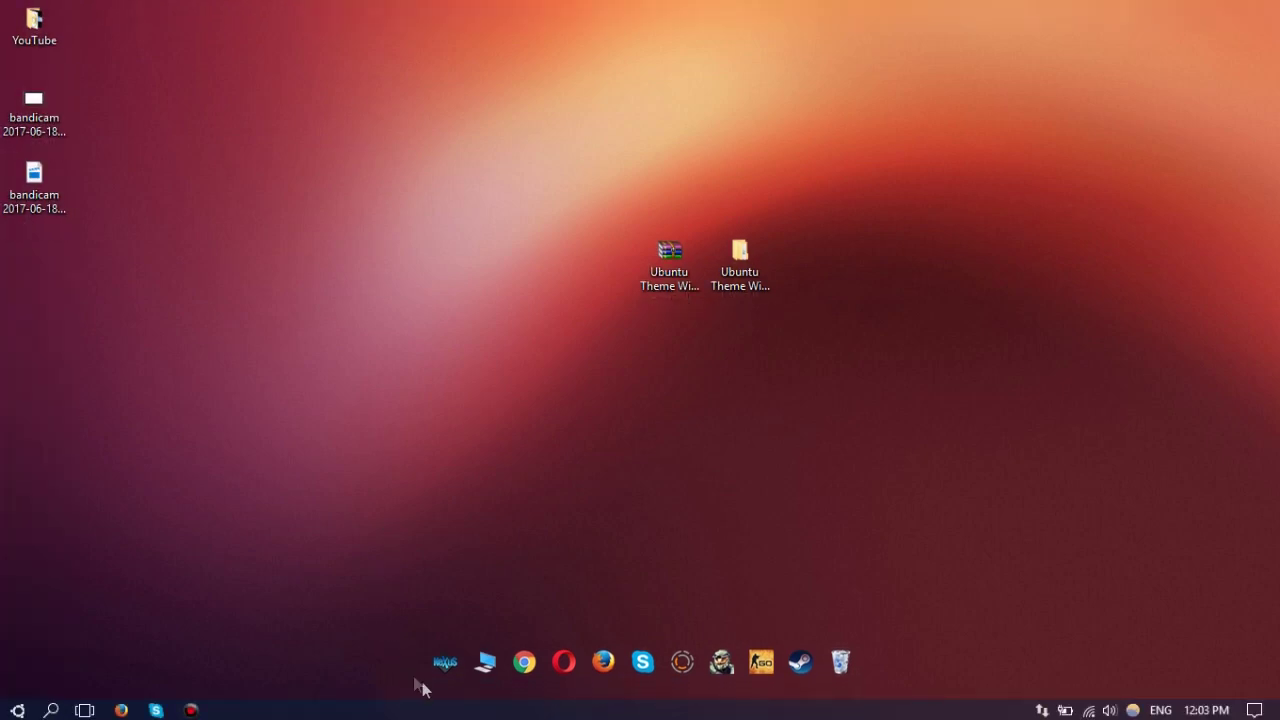
drag(503, 711, 596, 16)
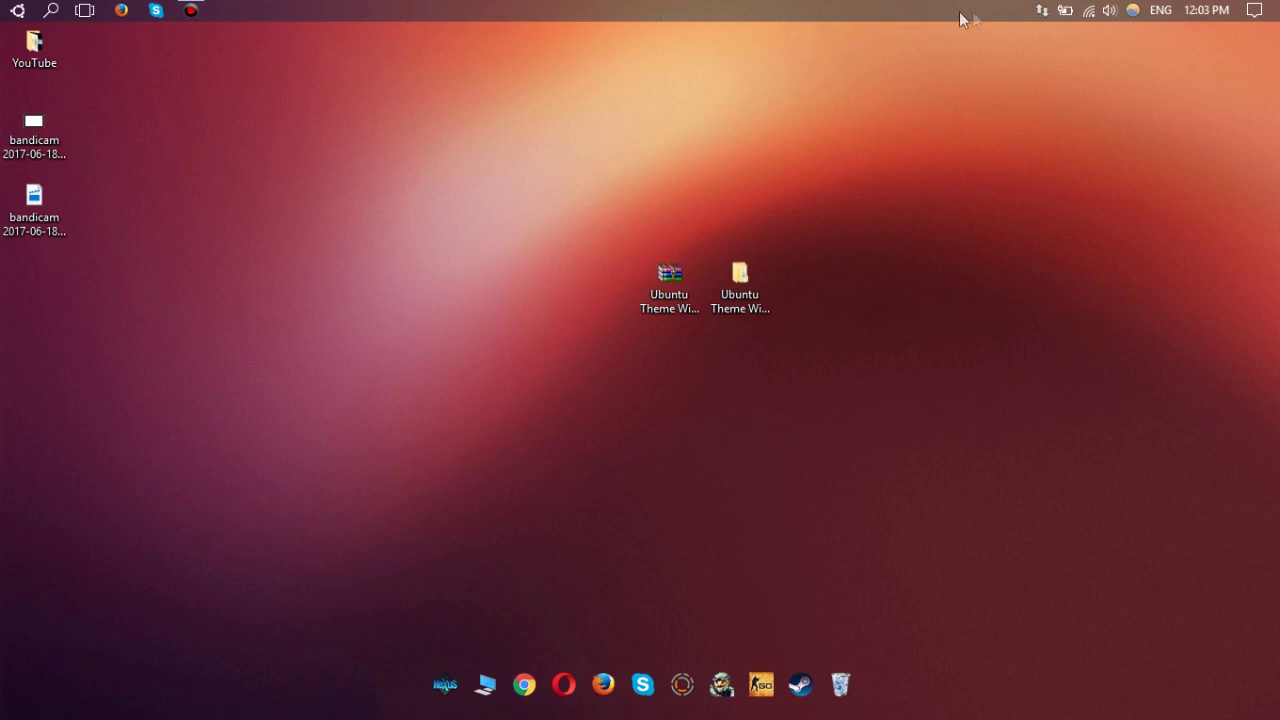
drag(194, 254, 86, 171)
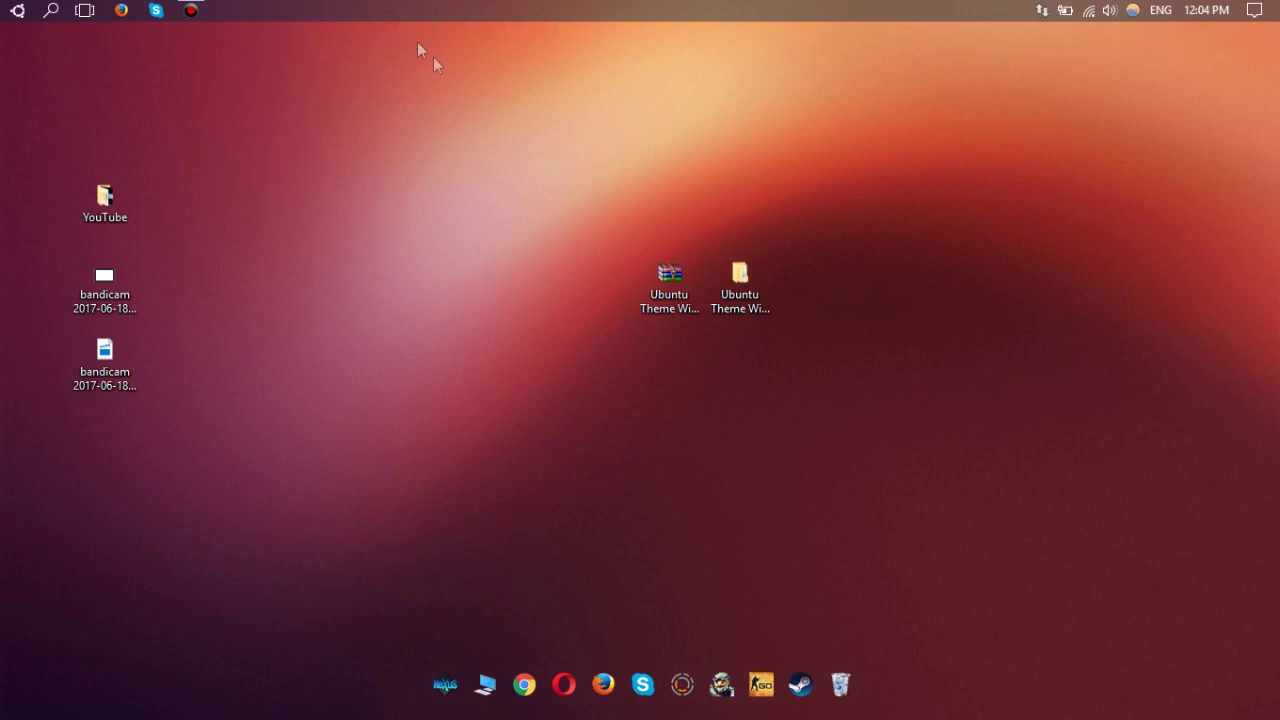
Pick the dark grey swatch as accent under Personalize > Colors, then close Settings
right_click(497, 123)
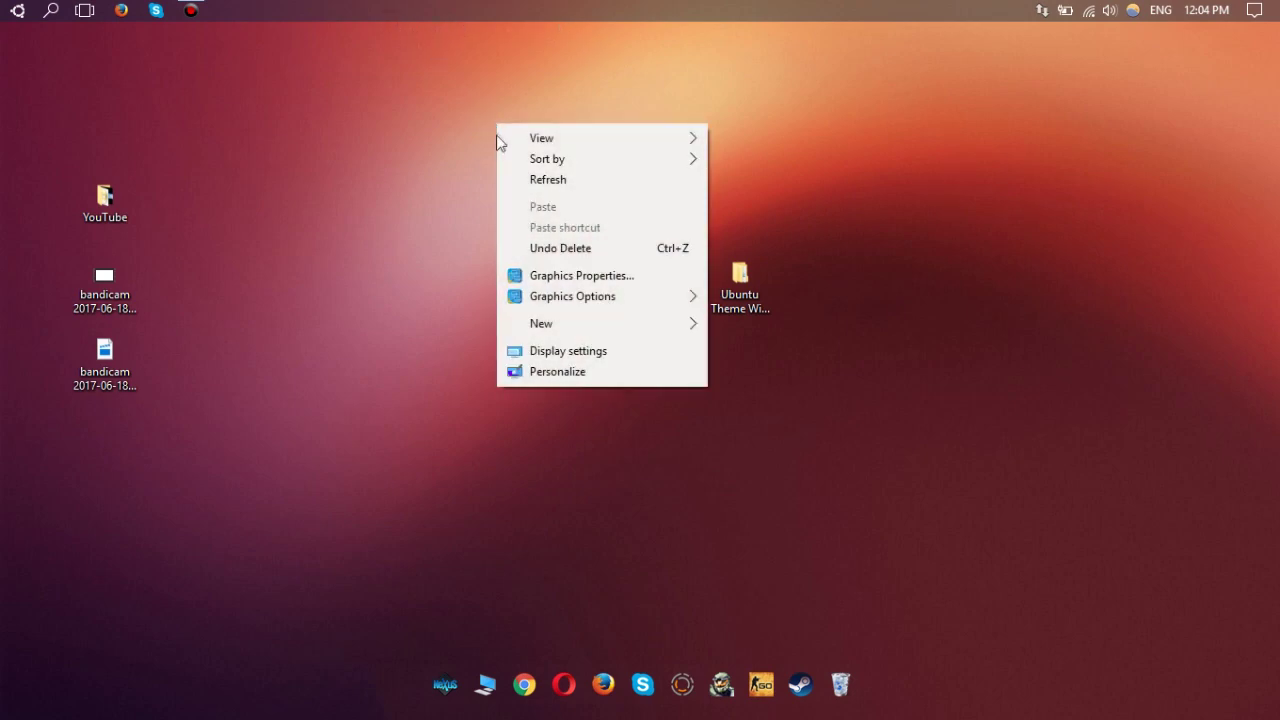
click(557, 371)
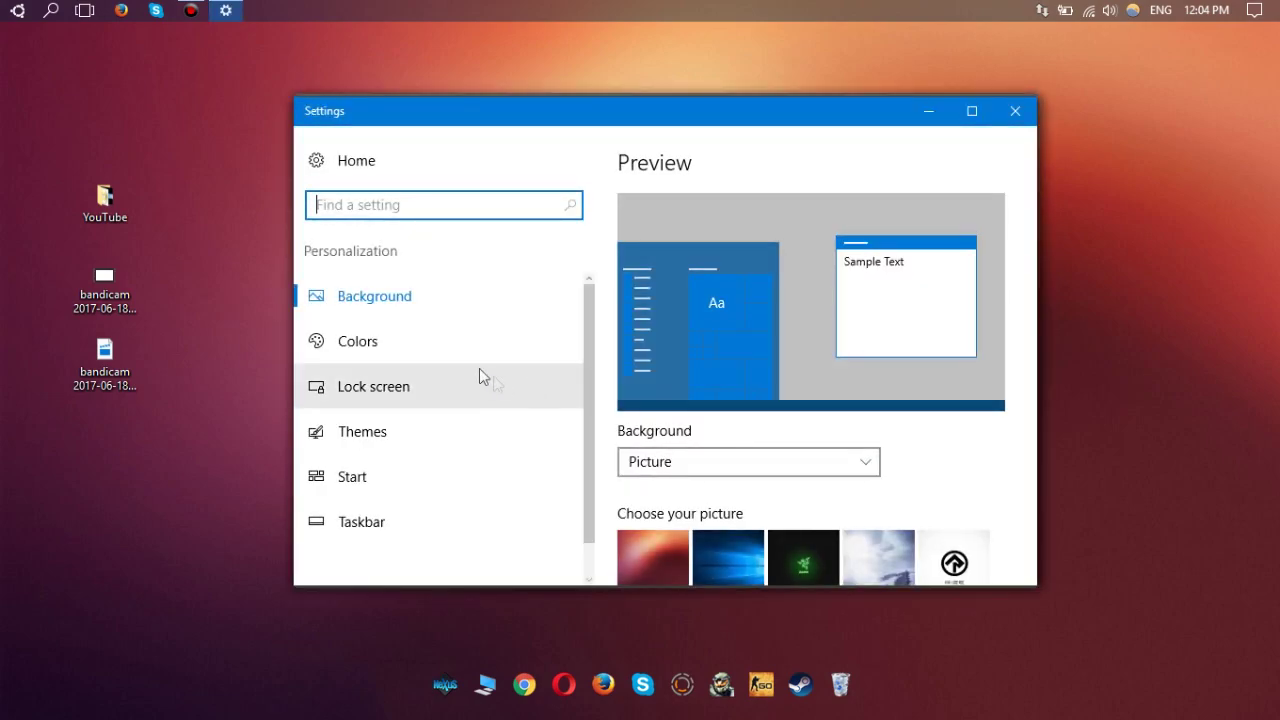
click(454, 356)
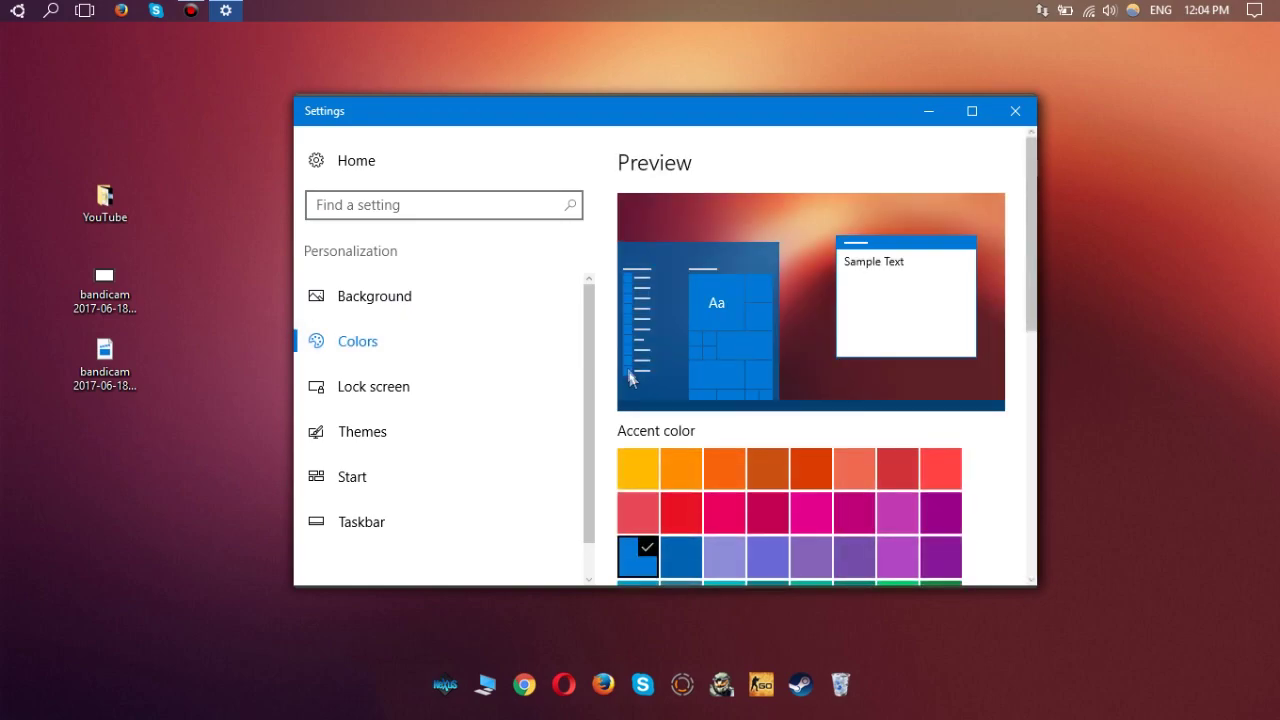
scroll(643, 394, down, 5)
scroll(650, 387, up, 1)
click(684, 376)
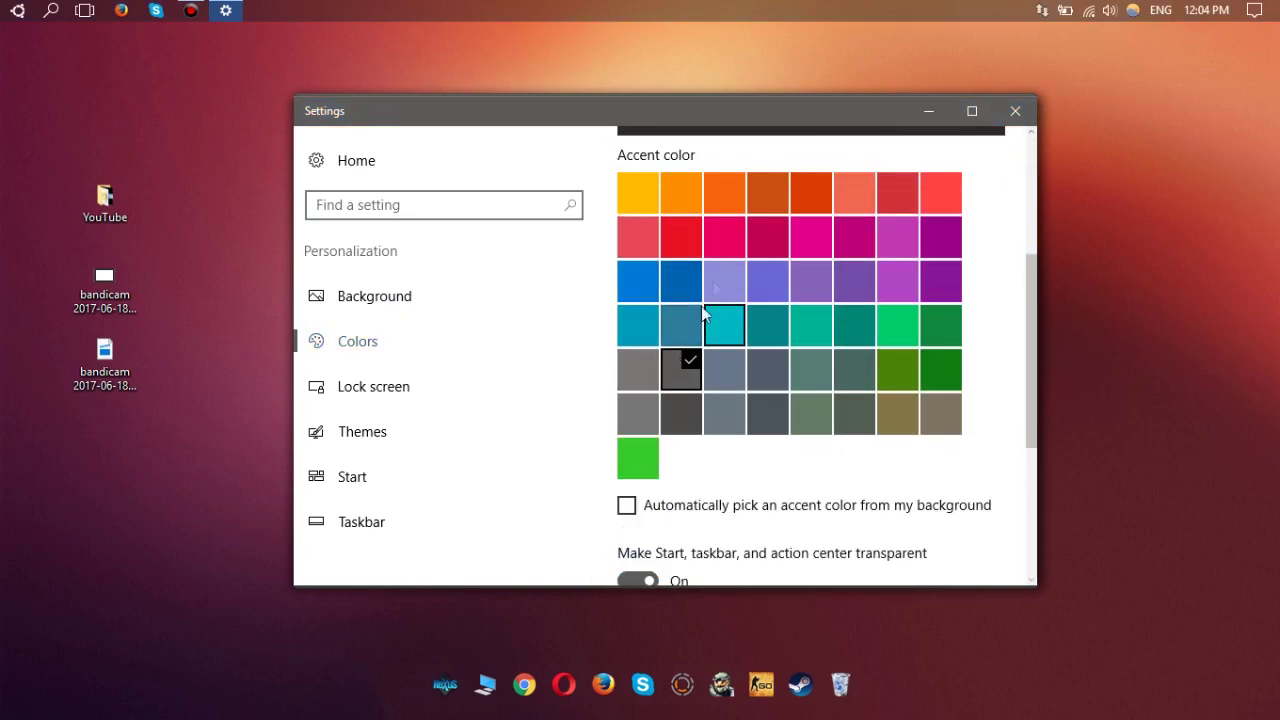
click(1012, 111)
Browse the Ubuntu Theme folder, then close its window to show the desktop
key(super)
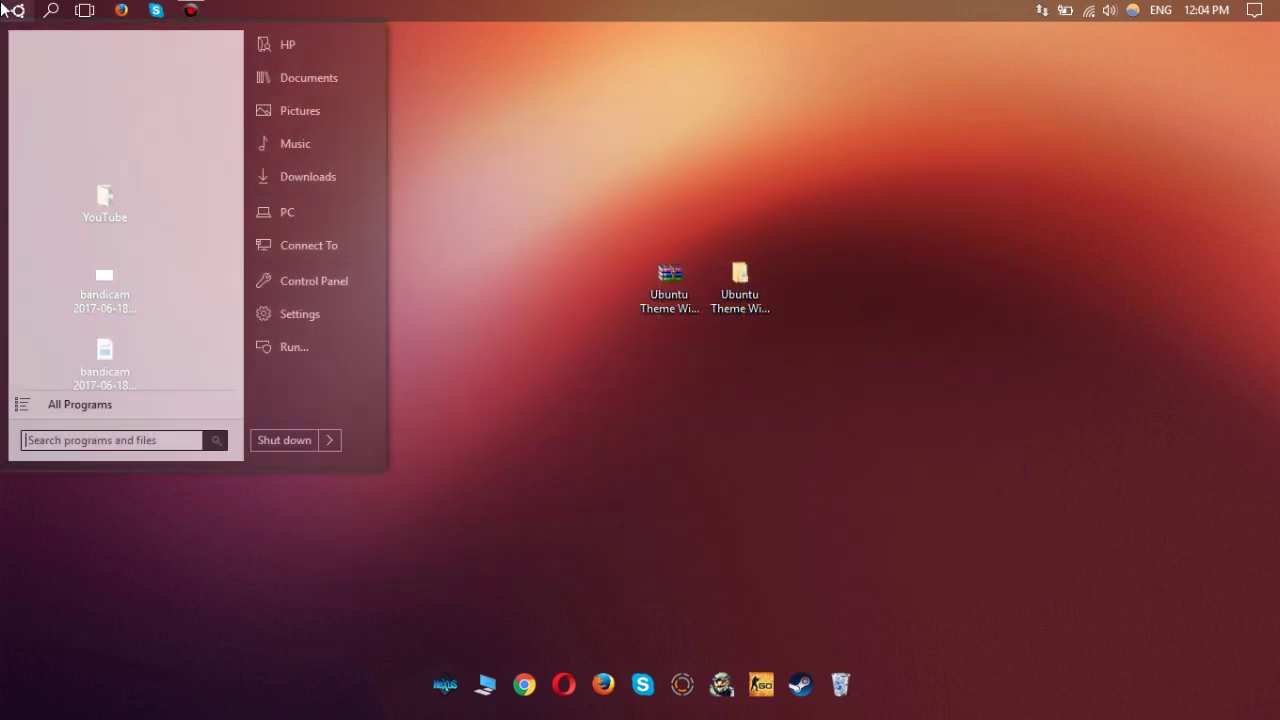
key(super)
double_click(719, 289)
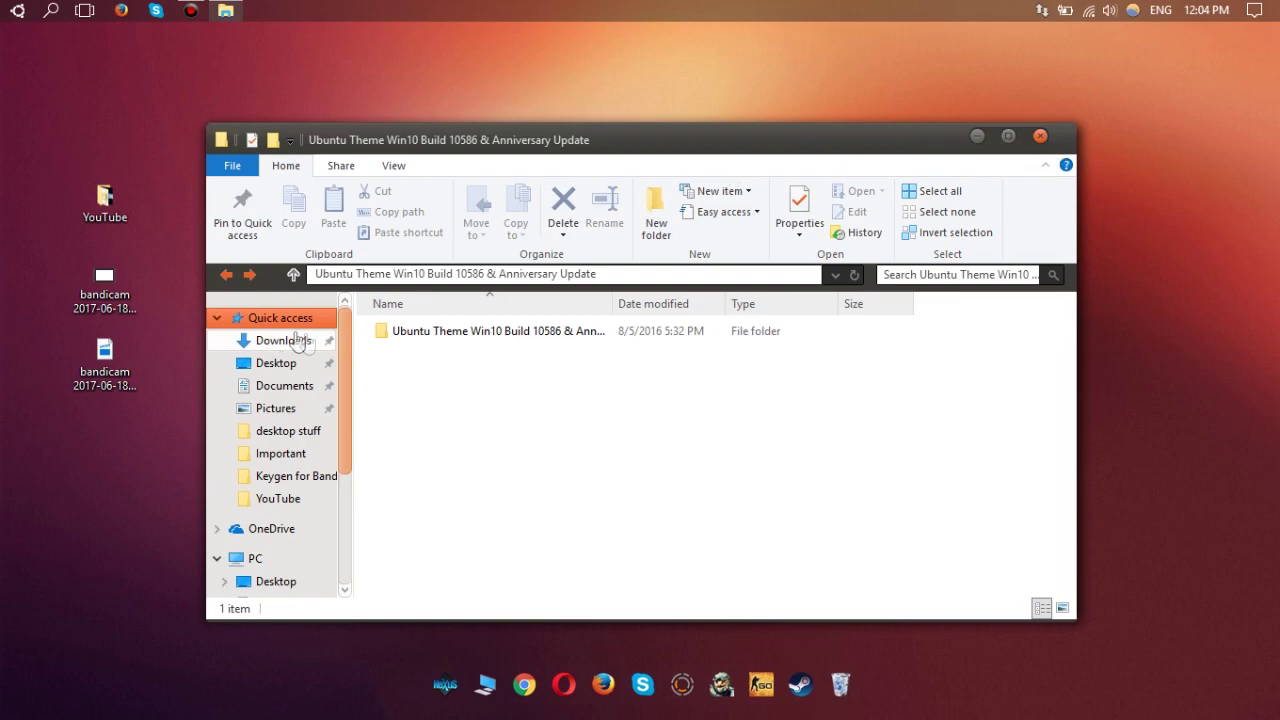
scroll(320, 400, down, 4)
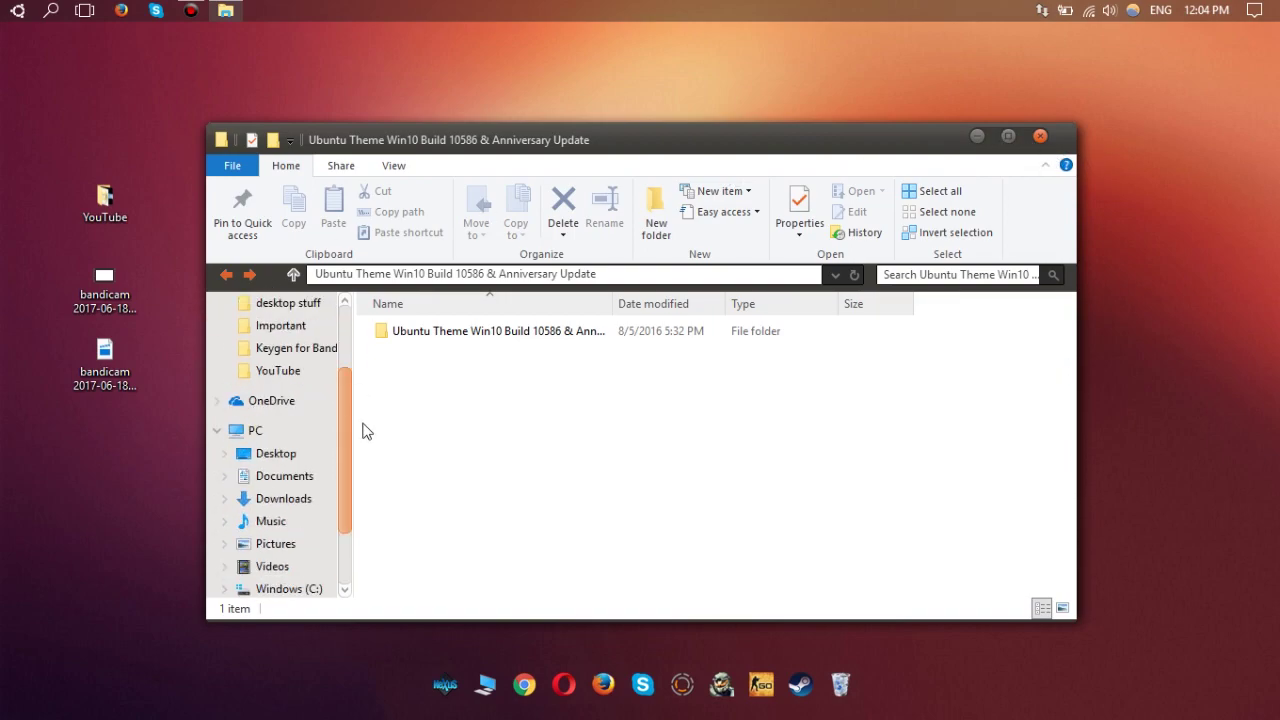
click(1039, 139)
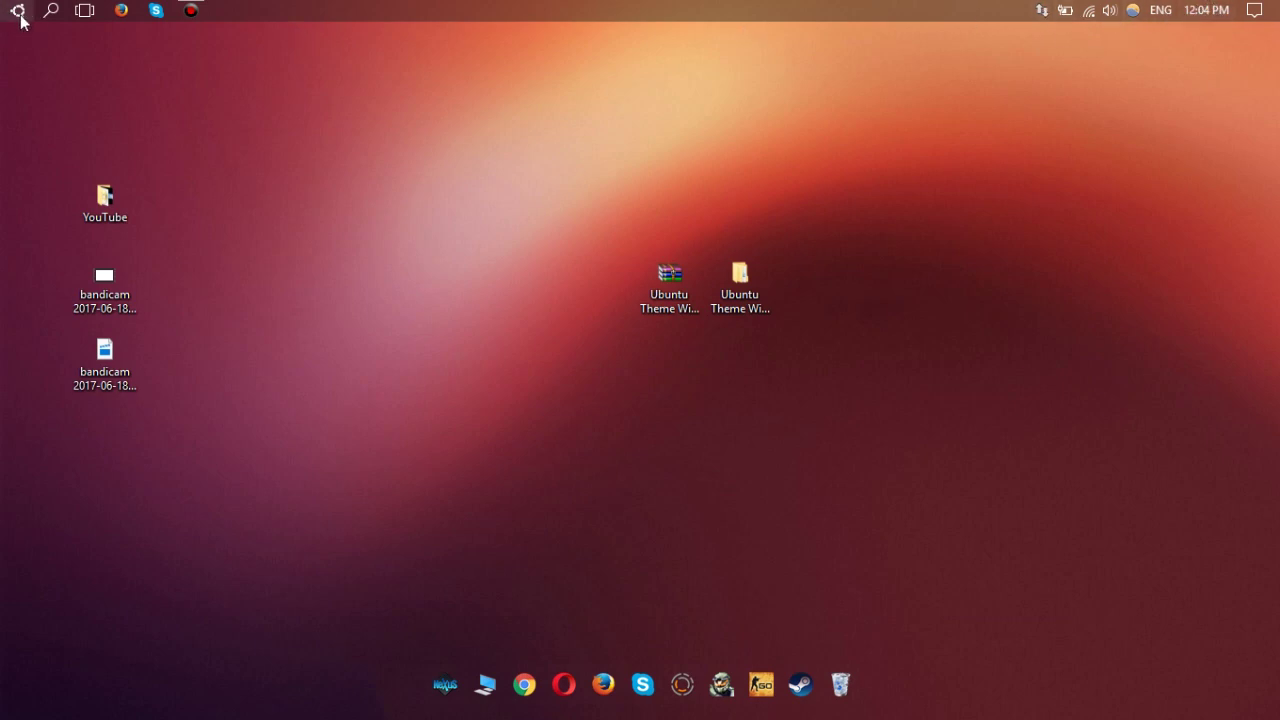
Move the YouTube and bandicam icons right and stack both Ubuntu Theme icons top-left
drag(286, 414, 74, 142)
drag(84, 190, 1002, 192)
drag(650, 370, 34, 214)
click(120, 143)
click(507, 206)
Gather the three right-side icons into the left column with the Ubuntu Theme icons
drag(912, 176, 1114, 422)
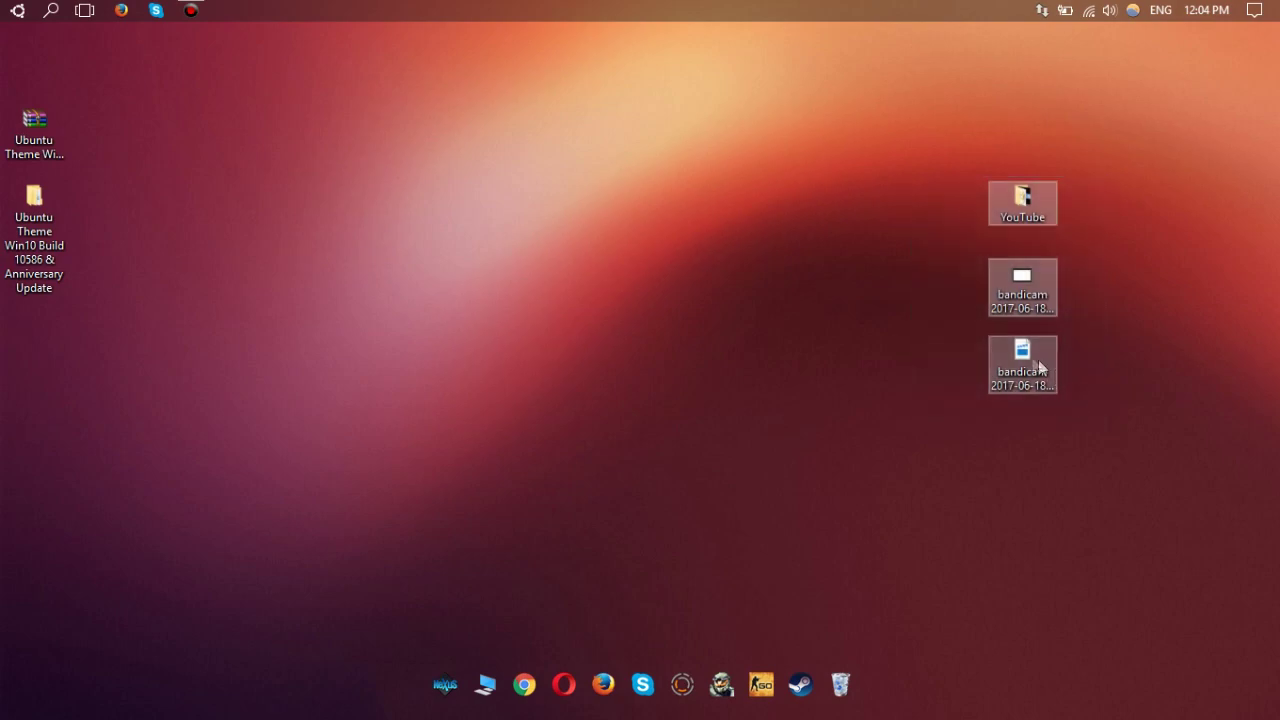
drag(990, 385, 30, 480)
drag(146, 512, 11, 91)
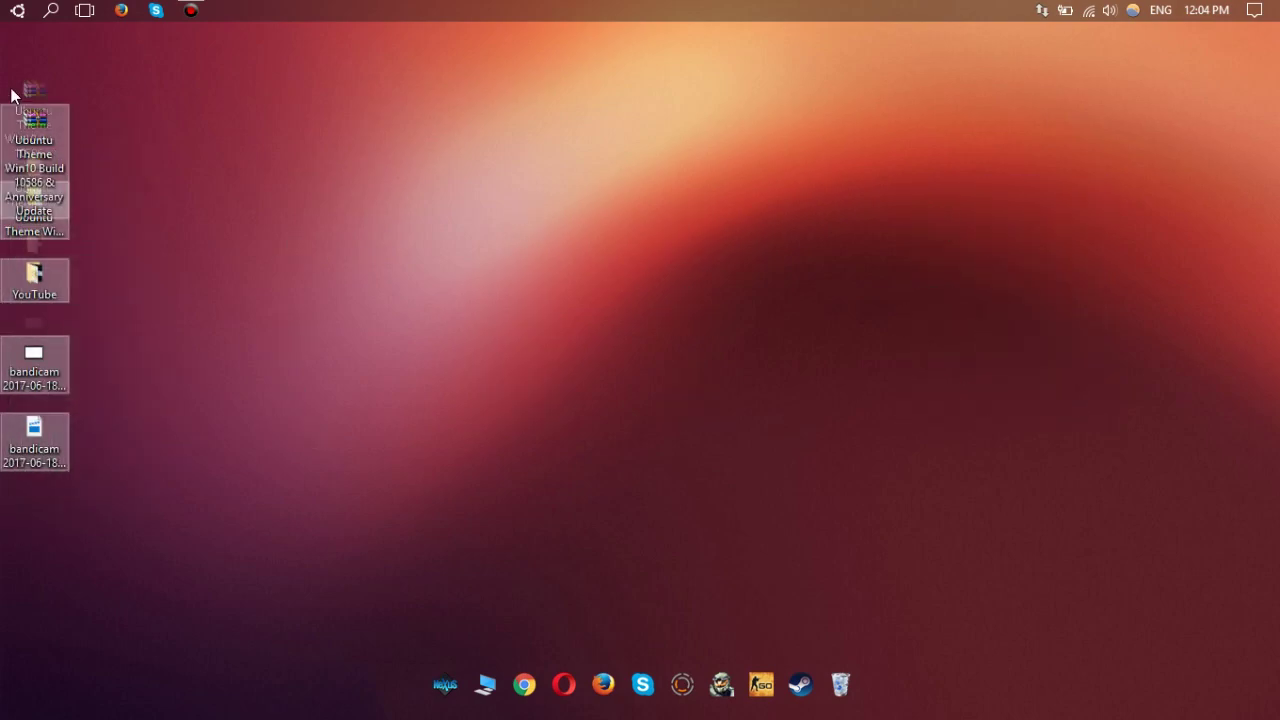
drag(141, 469, 23, 94)
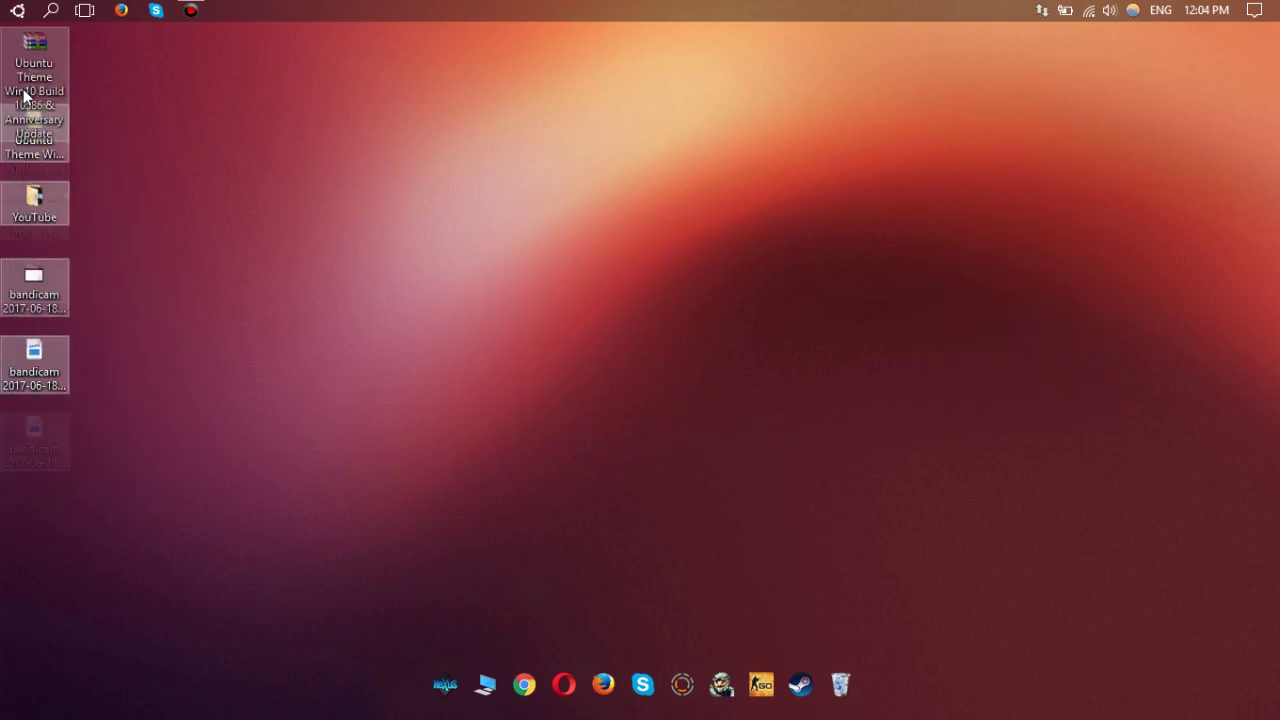
click(270, 222)
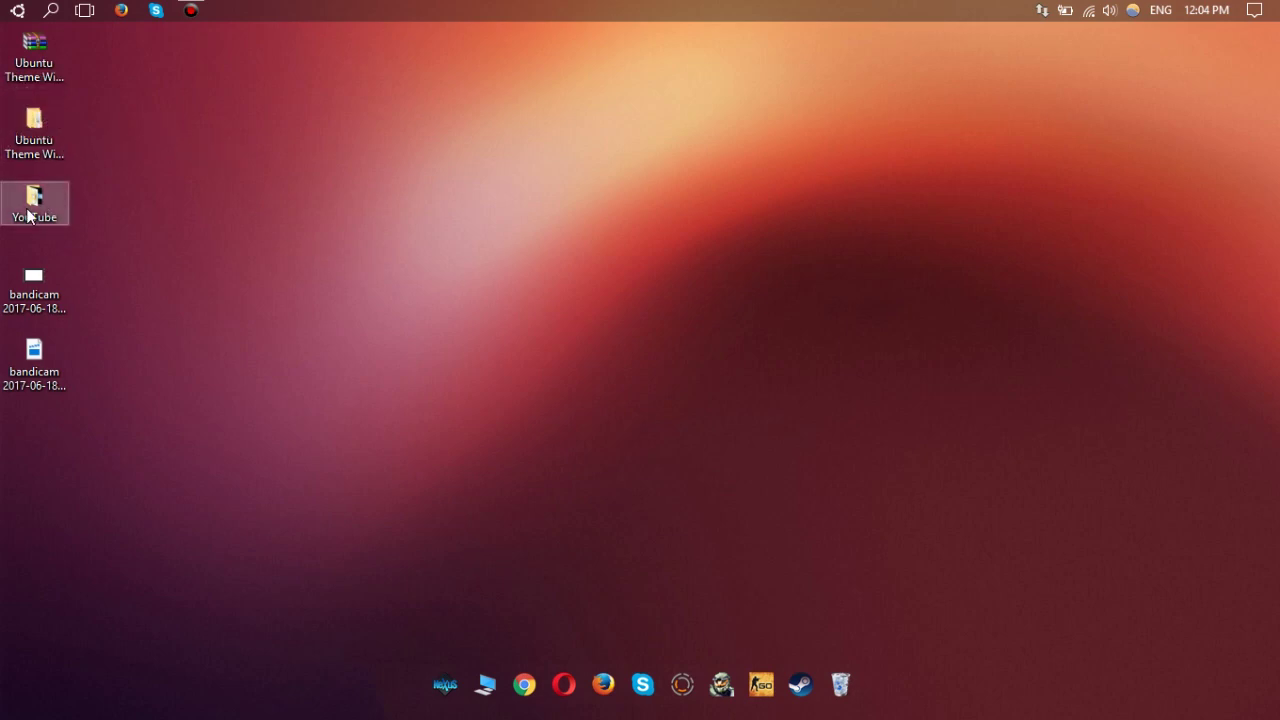
Drag all five icons into a right-side column and open the Nexus dock preferences
drag(128, 436, 914, 148)
click(689, 316)
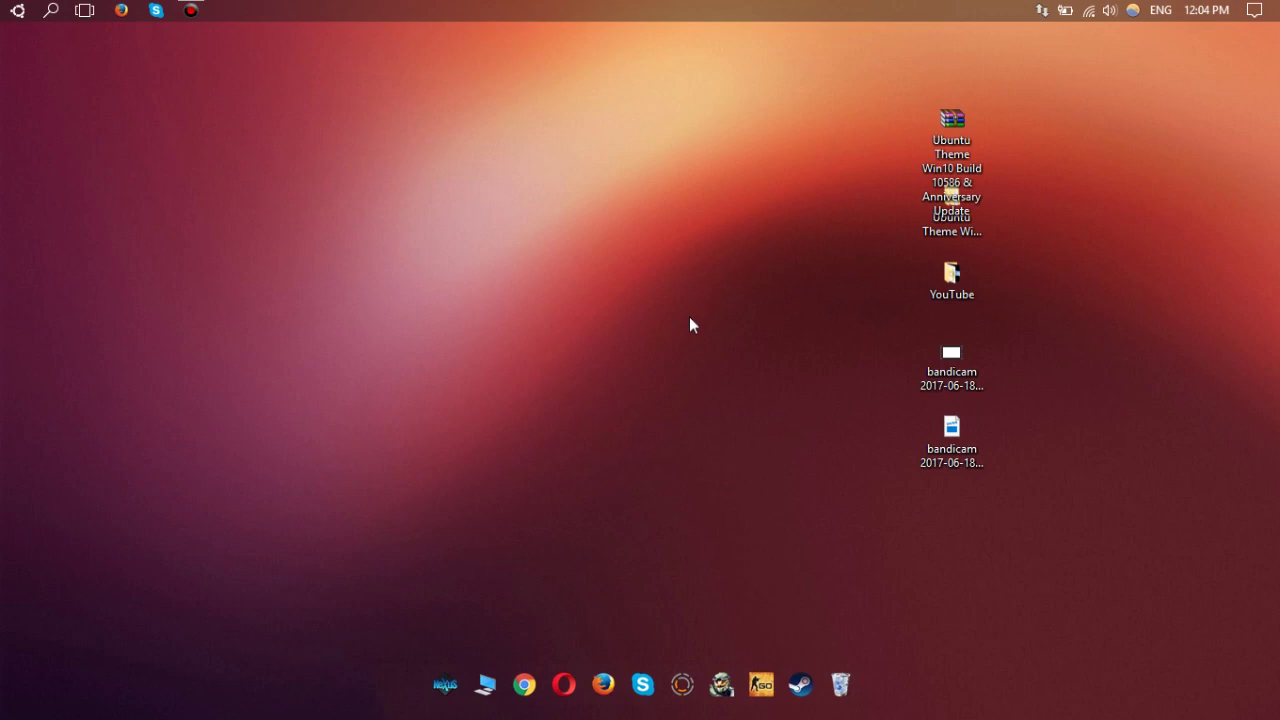
double_click(924, 462)
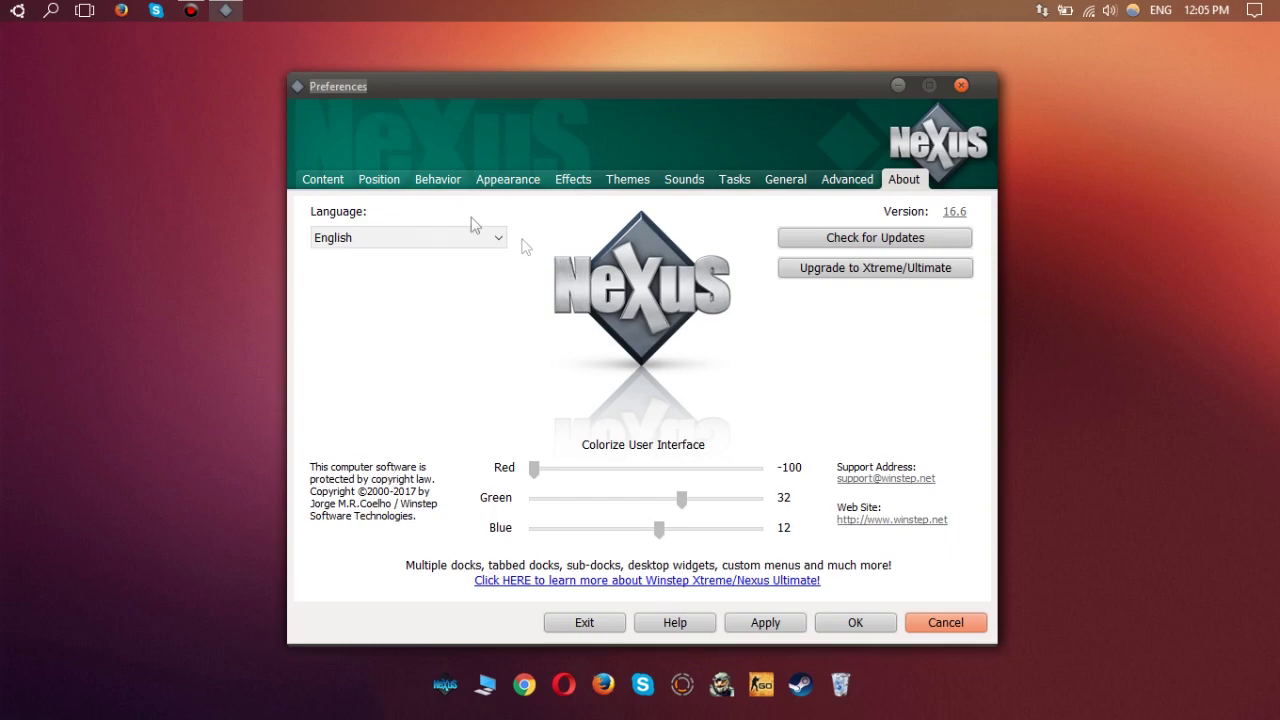
Set the Position option 'Attach dock to which screen edge' to Left and apply it
click(373, 183)
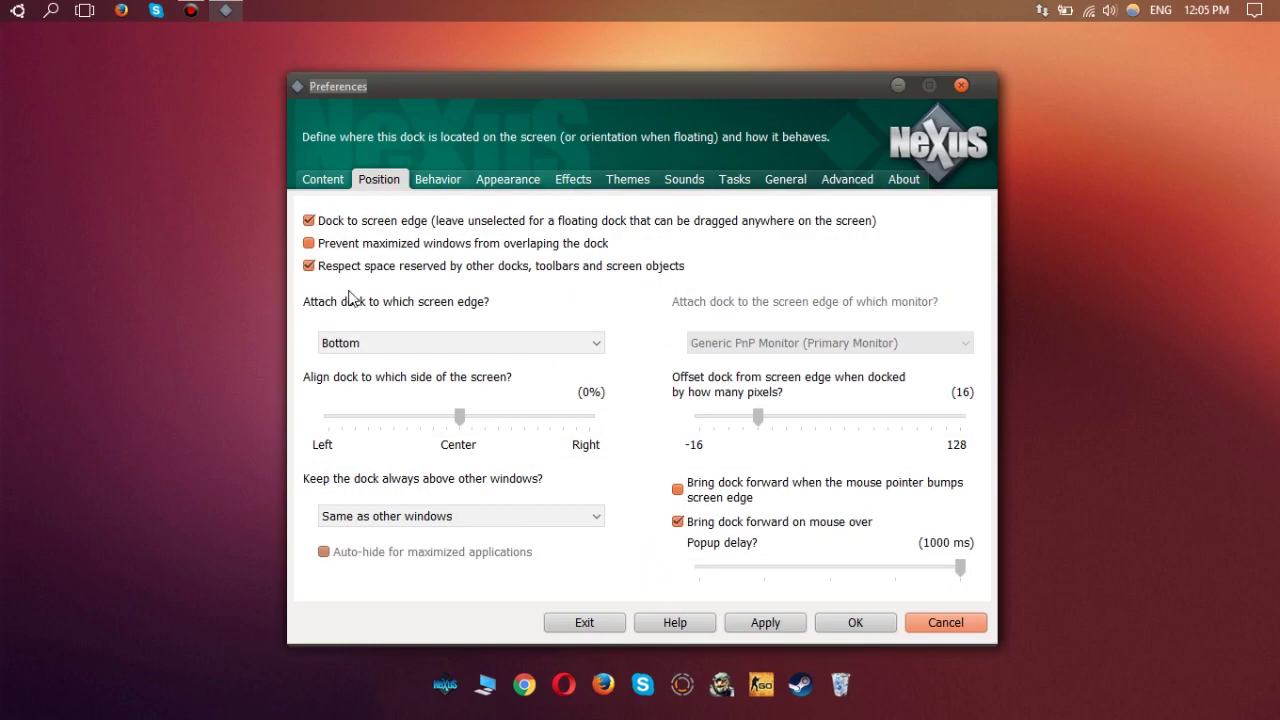
click(343, 346)
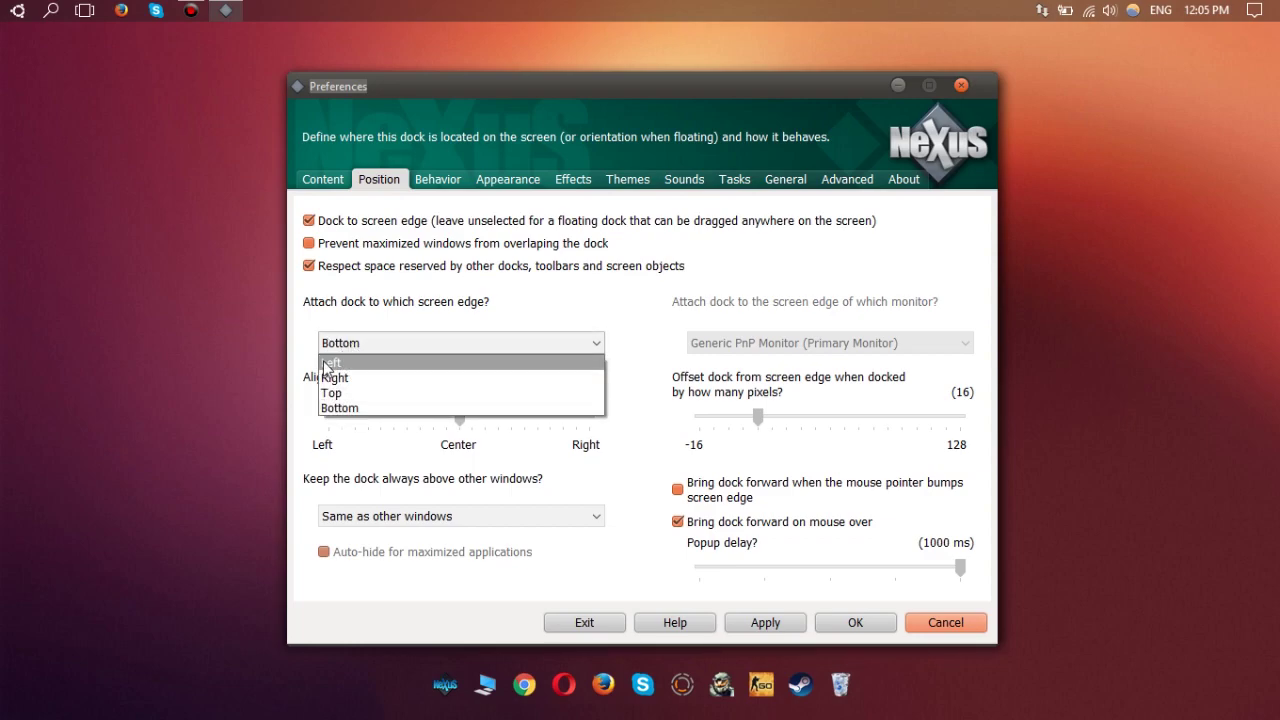
click(327, 363)
click(765, 623)
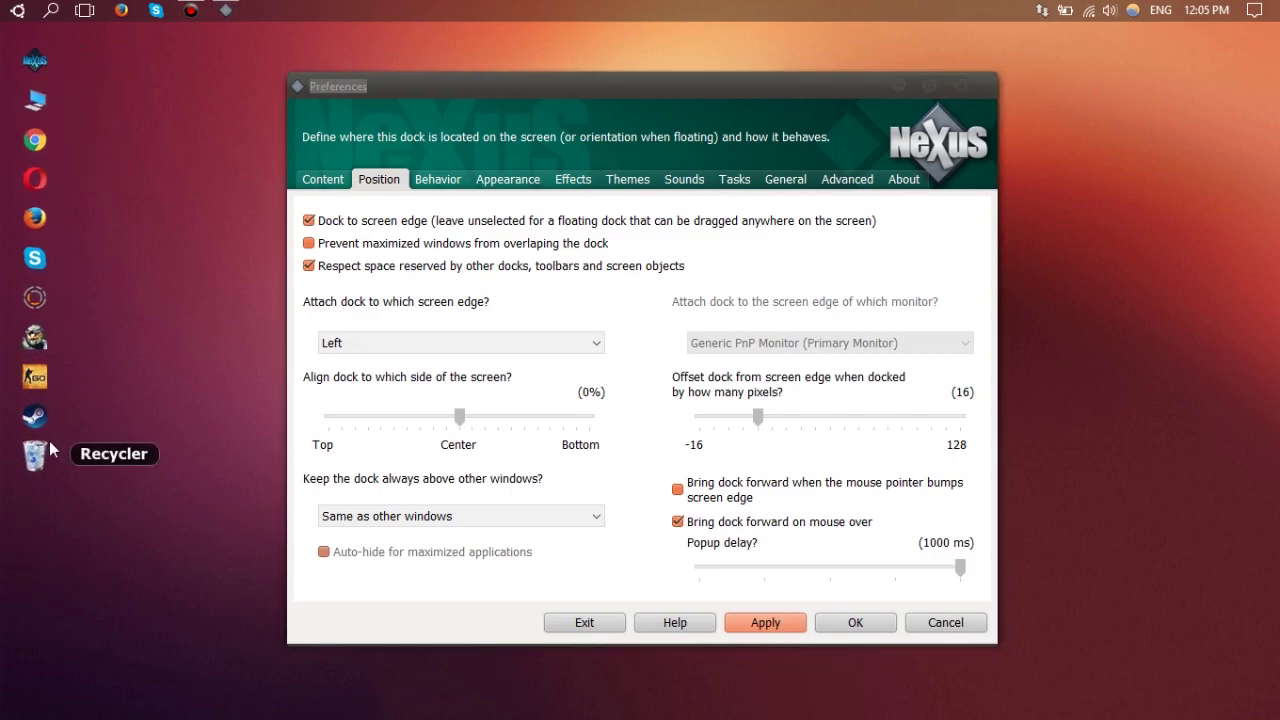
drag(494, 94, 455, 91)
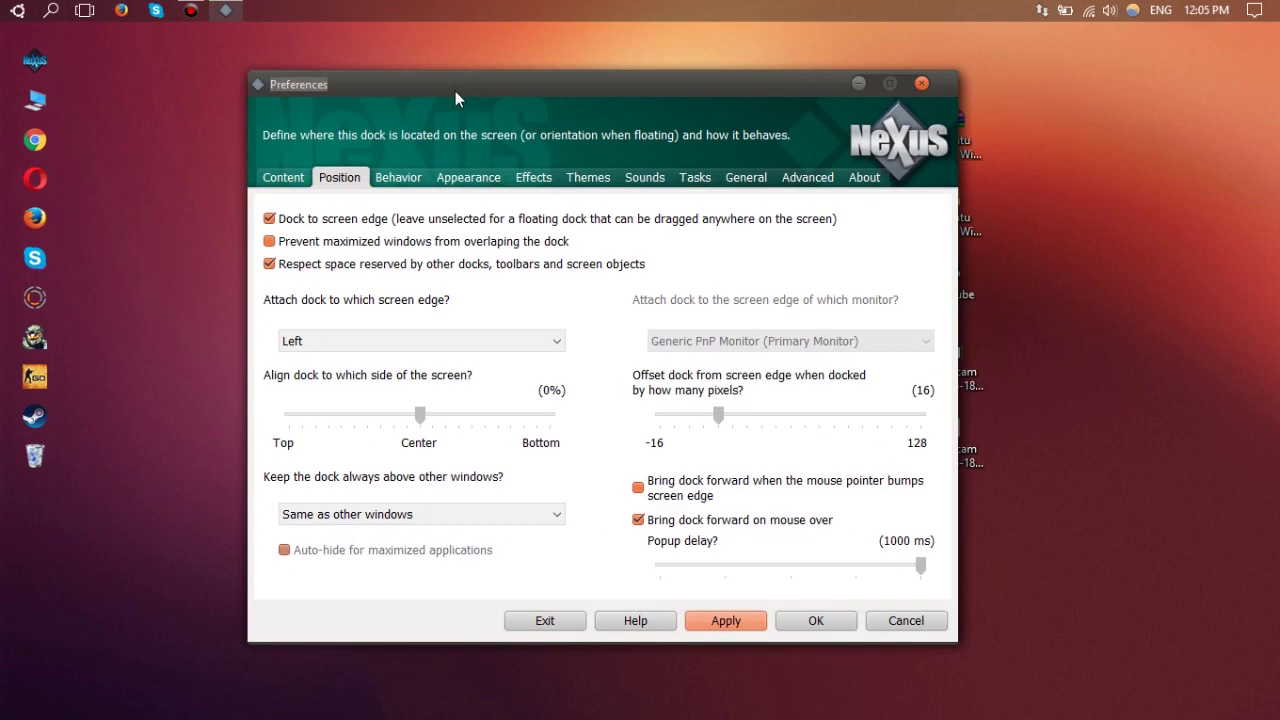
Choose the Windows10Nx theme for the dock and apply it
click(535, 180)
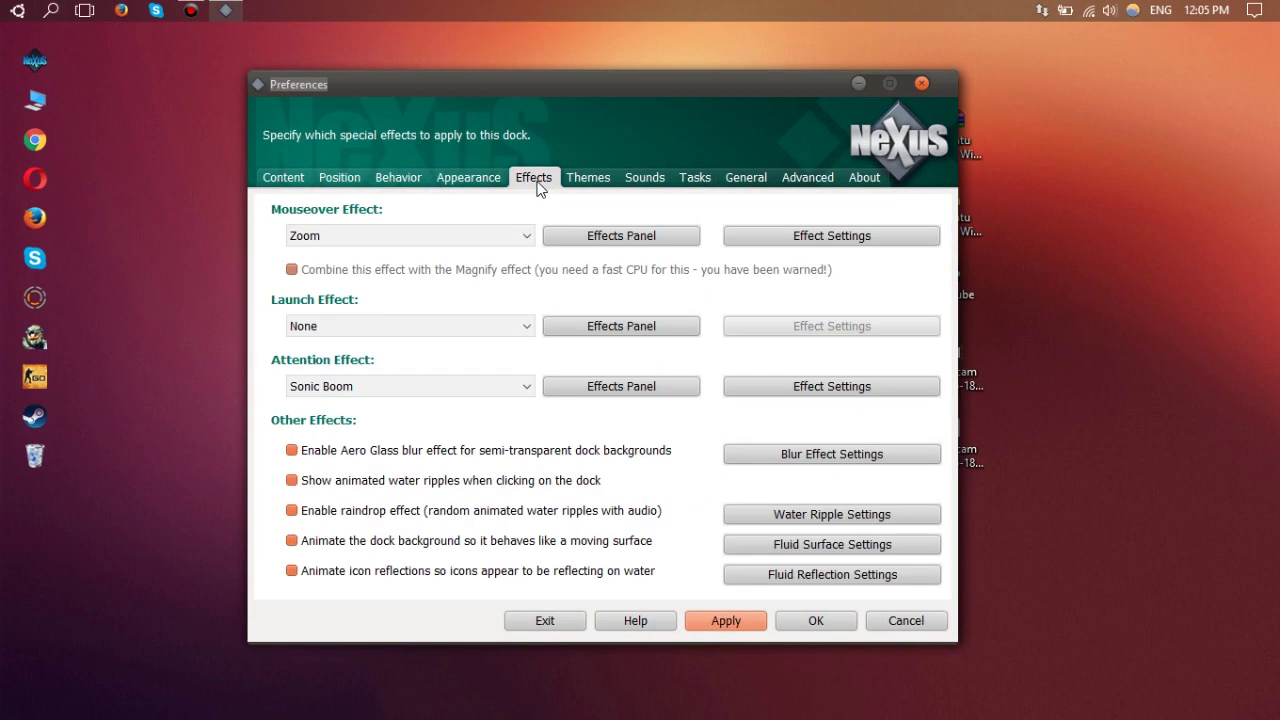
click(481, 181)
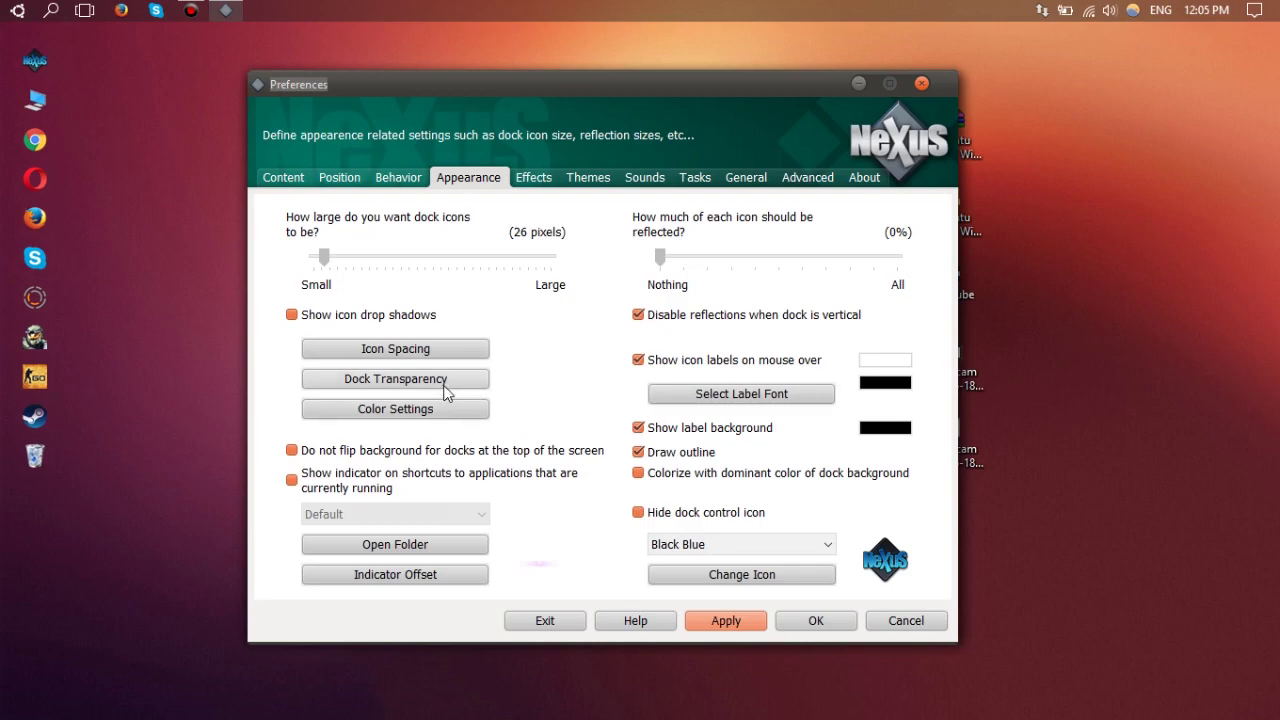
click(541, 183)
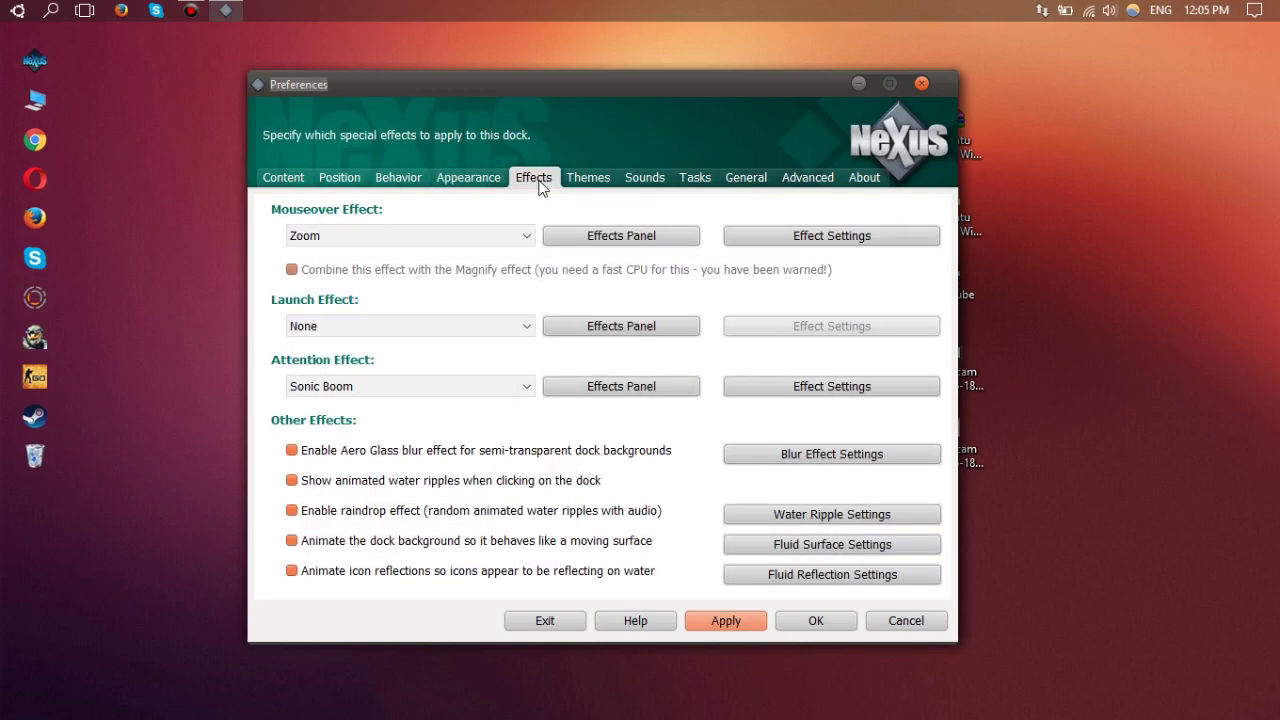
click(590, 180)
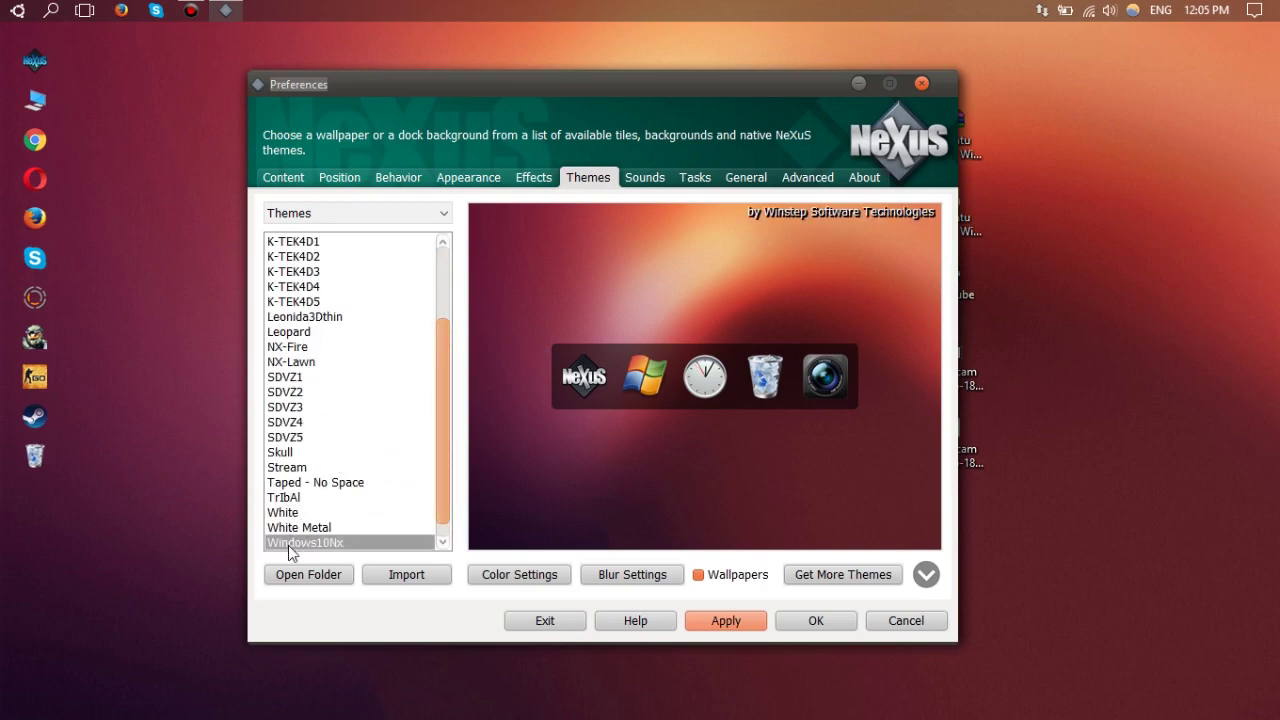
drag(447, 420, 330, 258)
scroll(330, 400, down, 3)
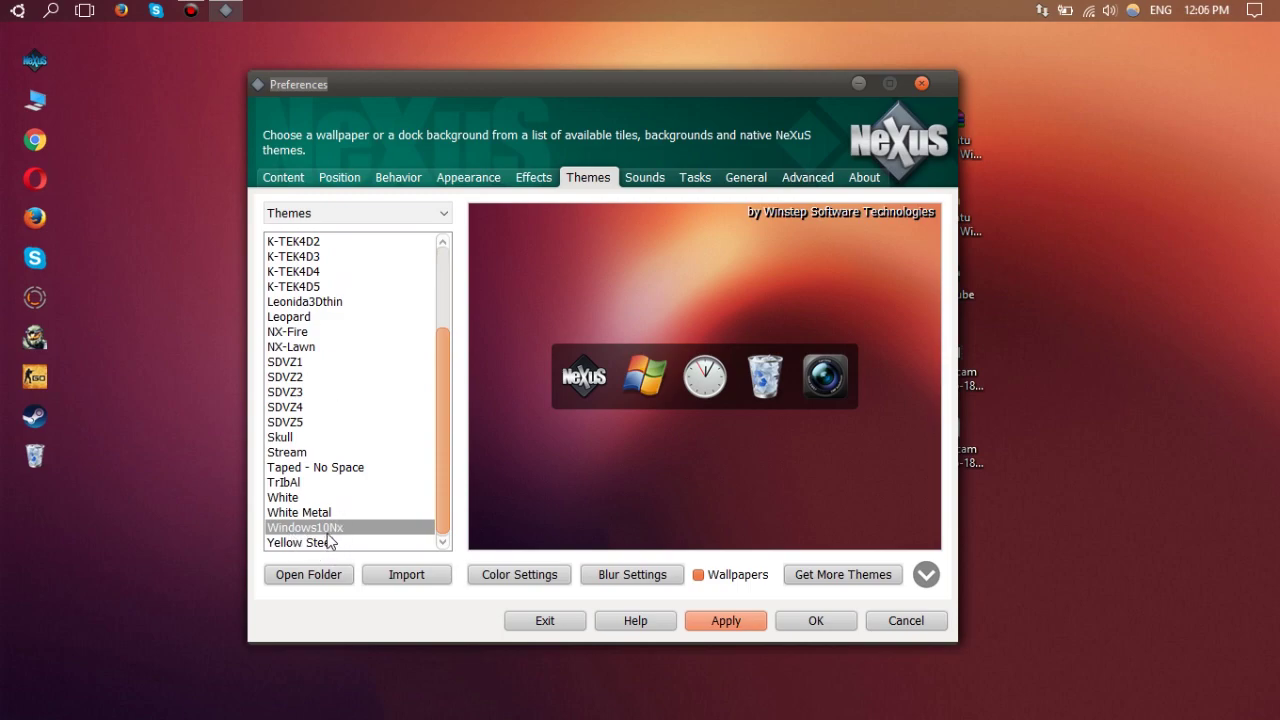
click(730, 620)
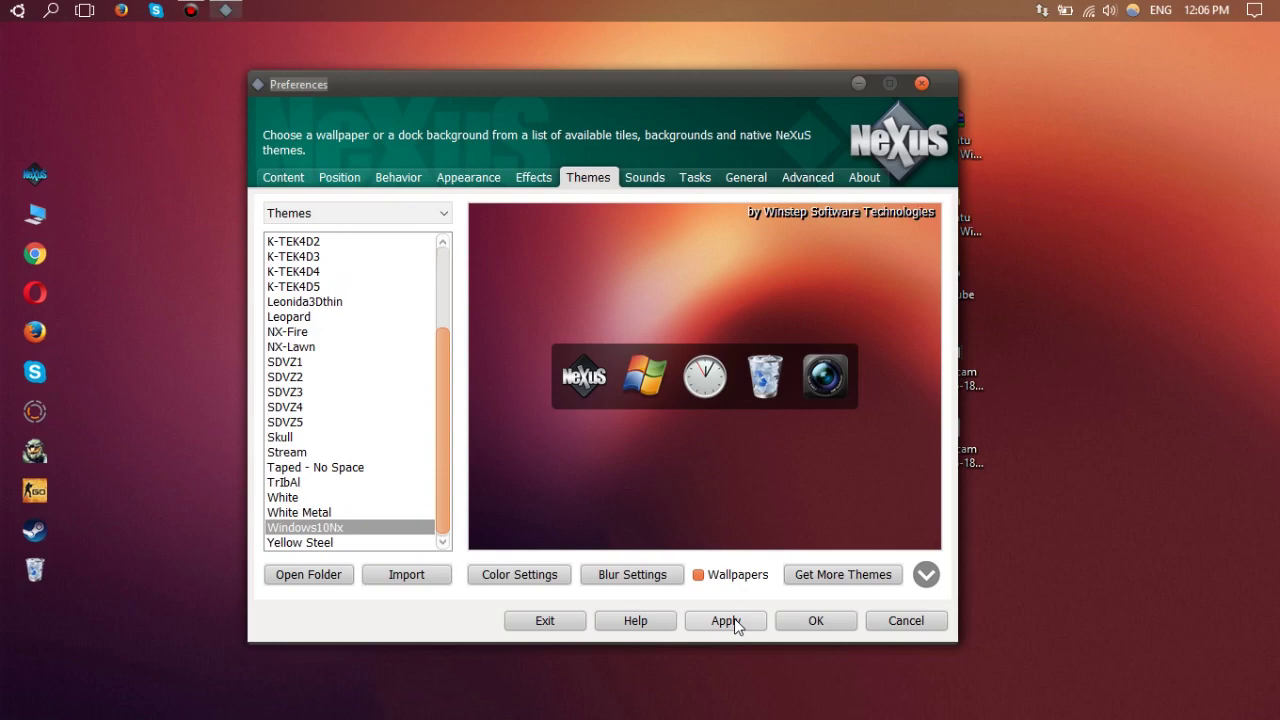
Lower Dock Transparency to 0% under Appearance, confirm, and apply
click(451, 181)
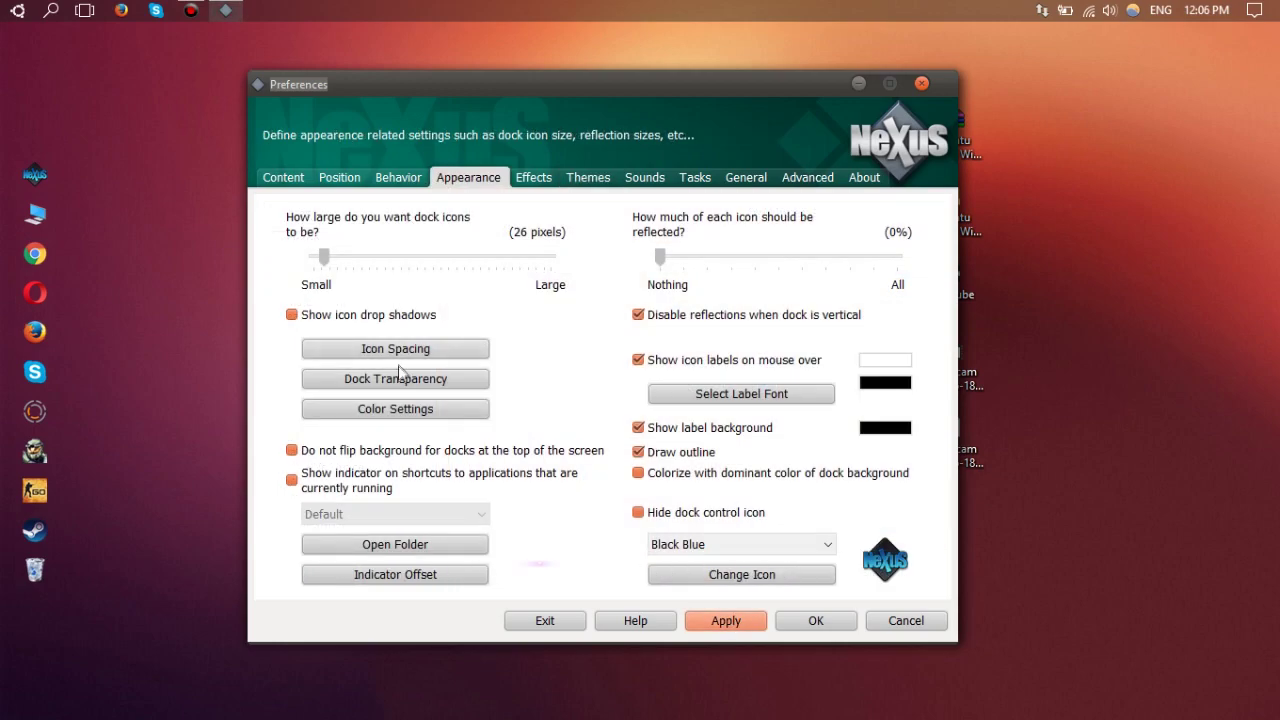
click(400, 378)
drag(569, 474, 300, 470)
click(768, 541)
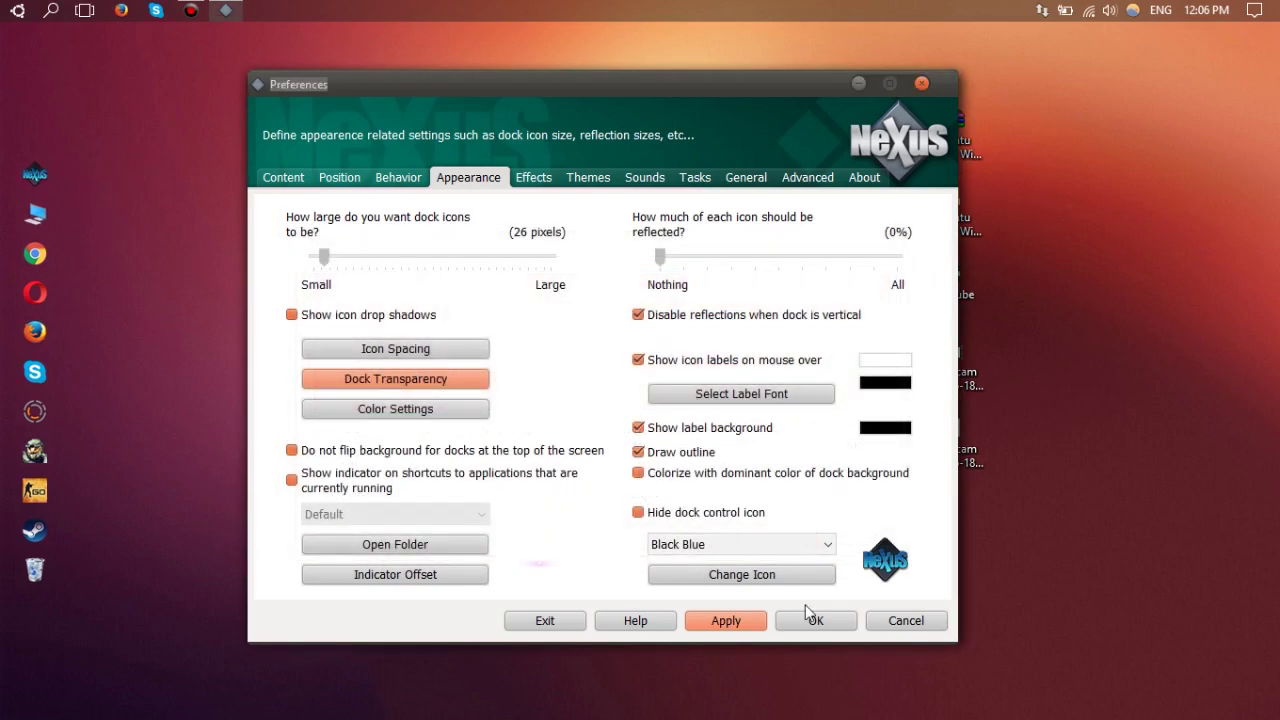
click(738, 624)
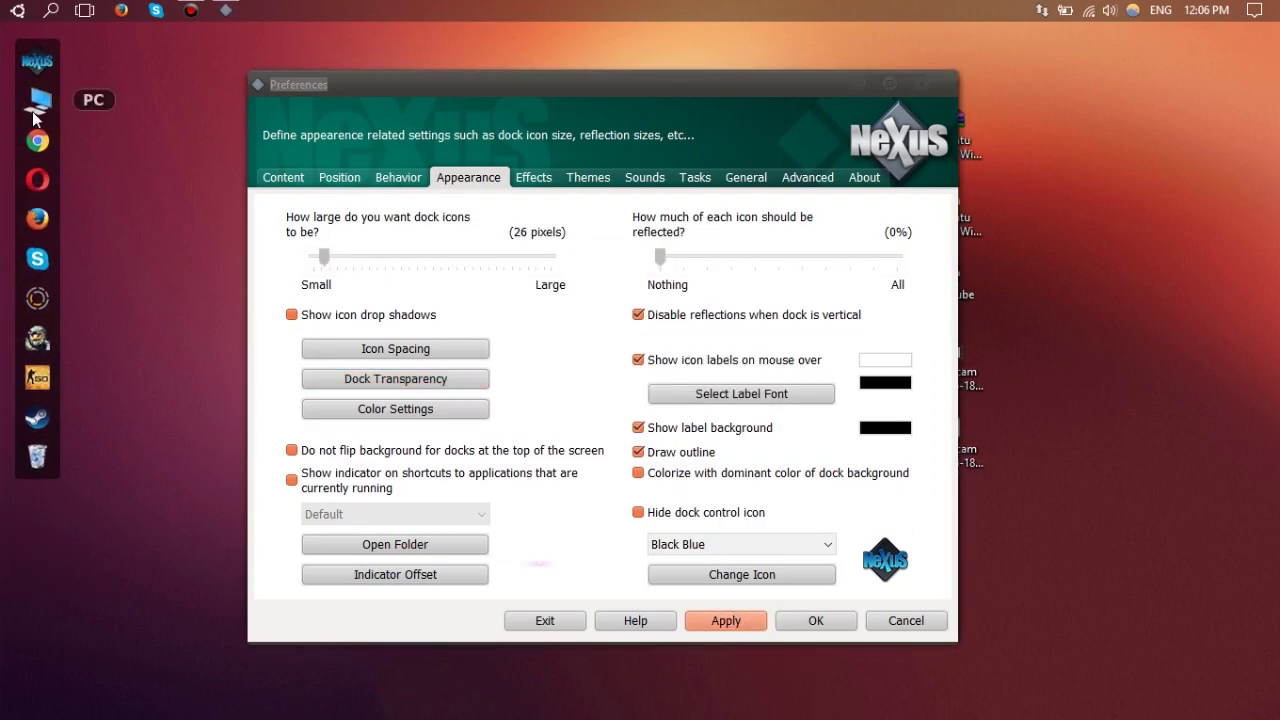
right_click(276, 84)
Close Nexus Preferences and move the five desktop icons flush against the right edge
click(921, 84)
click(921, 84)
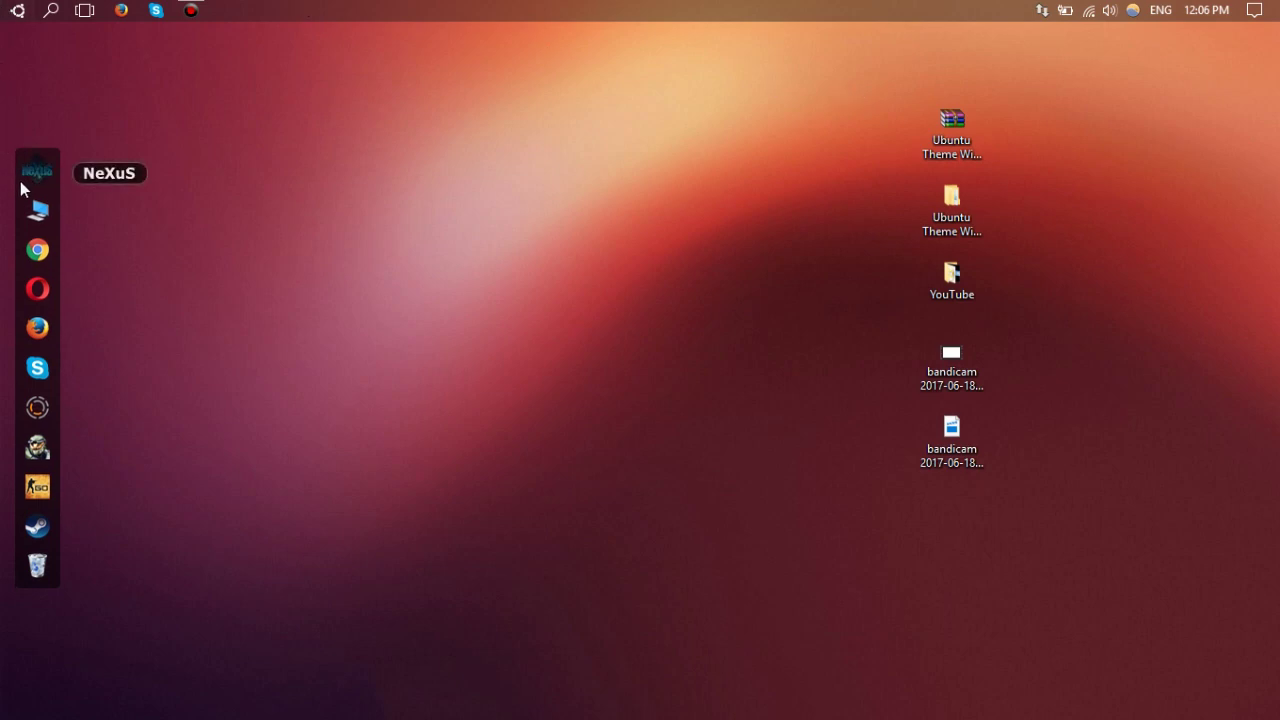
drag(879, 101, 1005, 310)
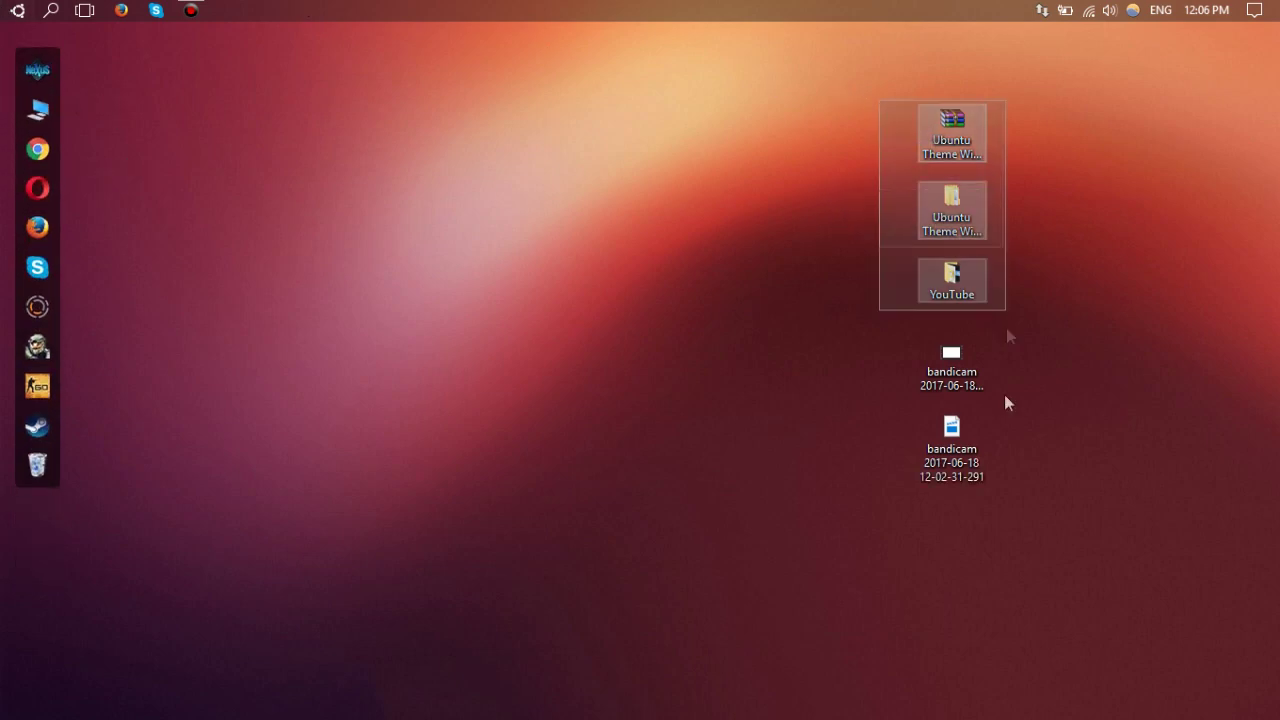
drag(1006, 402, 1214, 470)
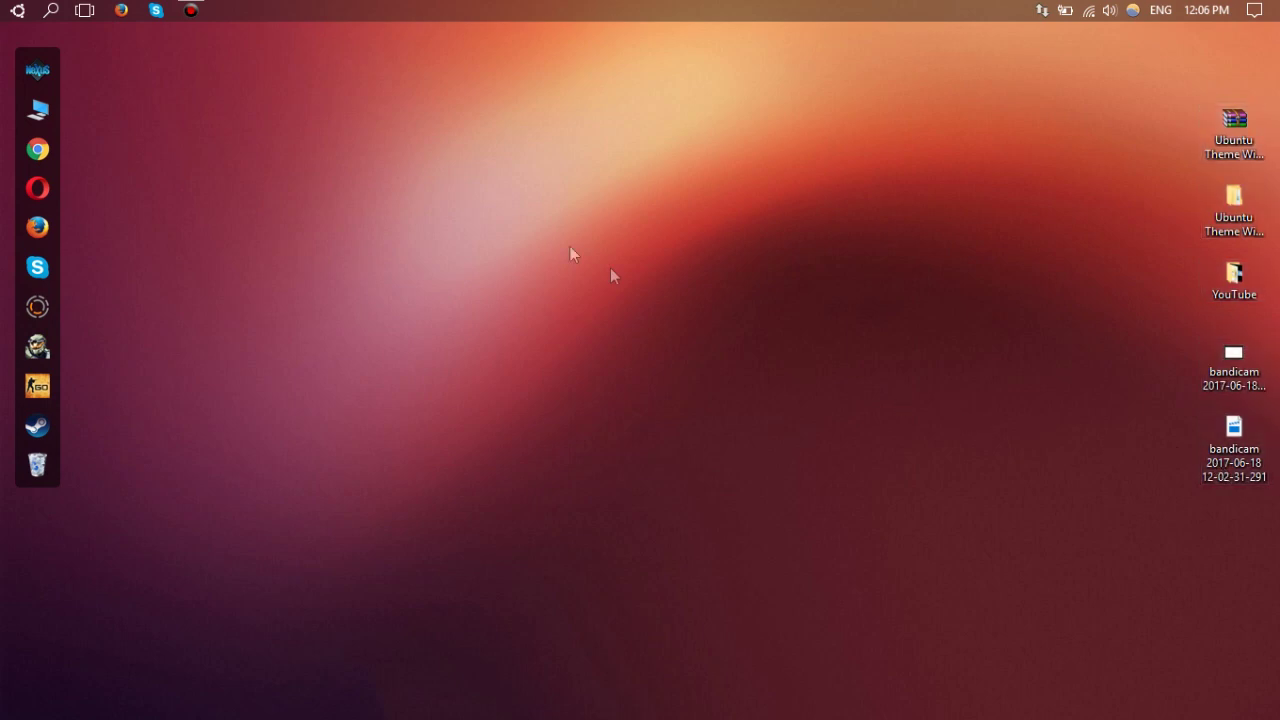